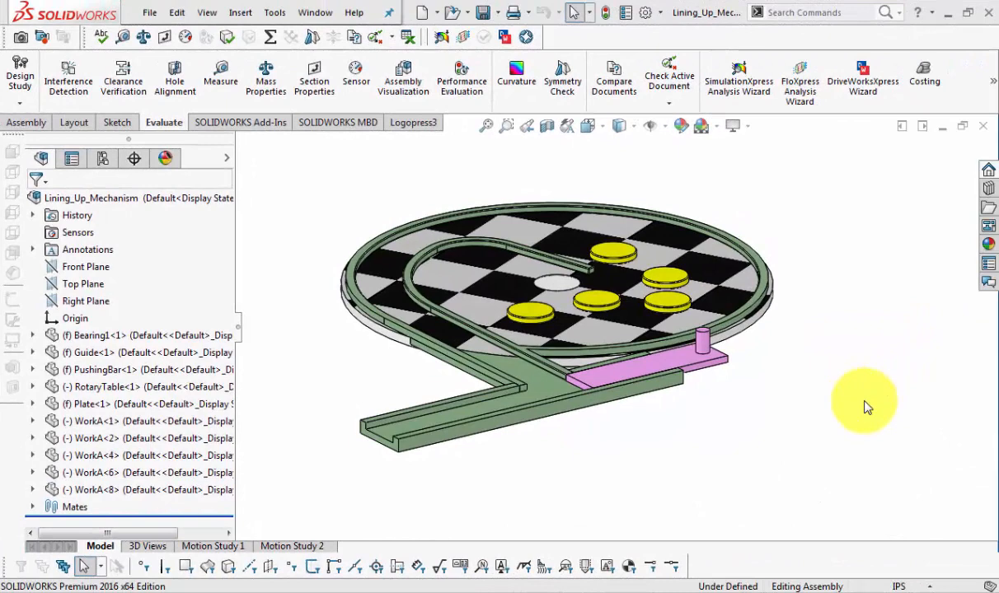
- Create a new motion study for the Lining_Up_Mechanism assembly and set its study type to Motion Analysis
mouse_move(816, 433)
middle_down()
mouse_move(805, 379)
mouse_move(802, 443)
mouse_move(802, 434)
middle_up()
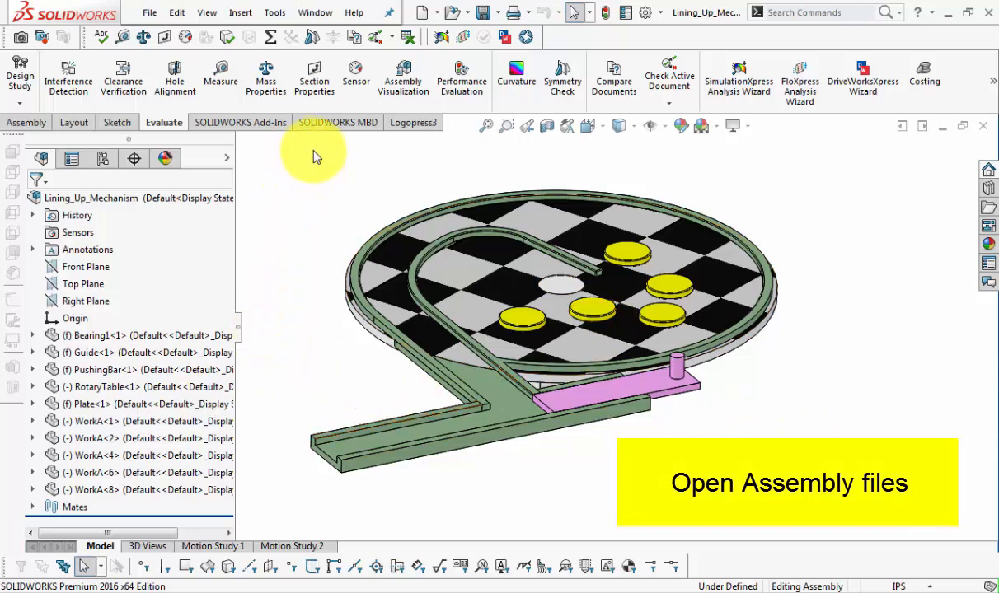
click(27, 123)
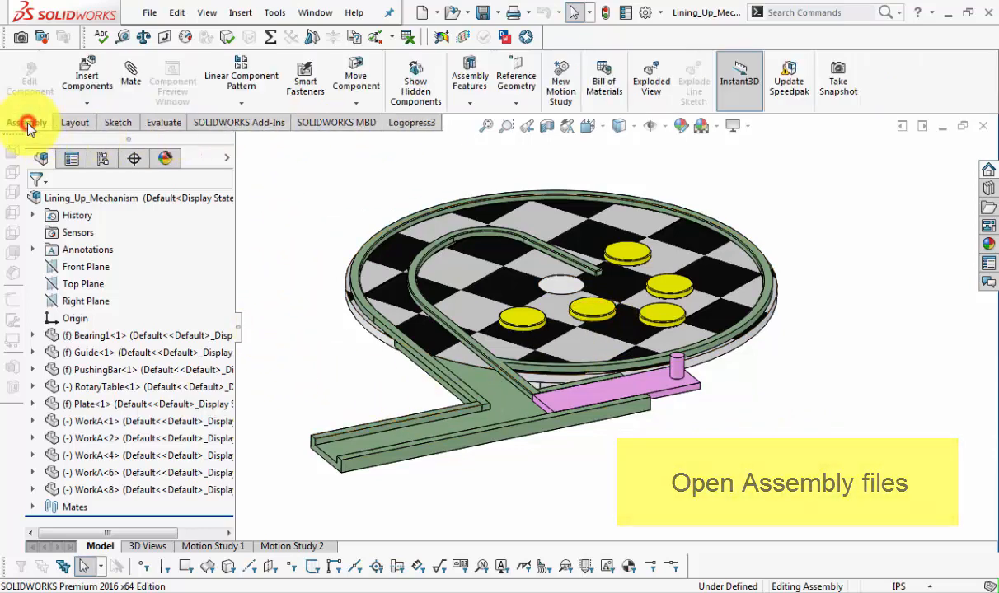
click(570, 96)
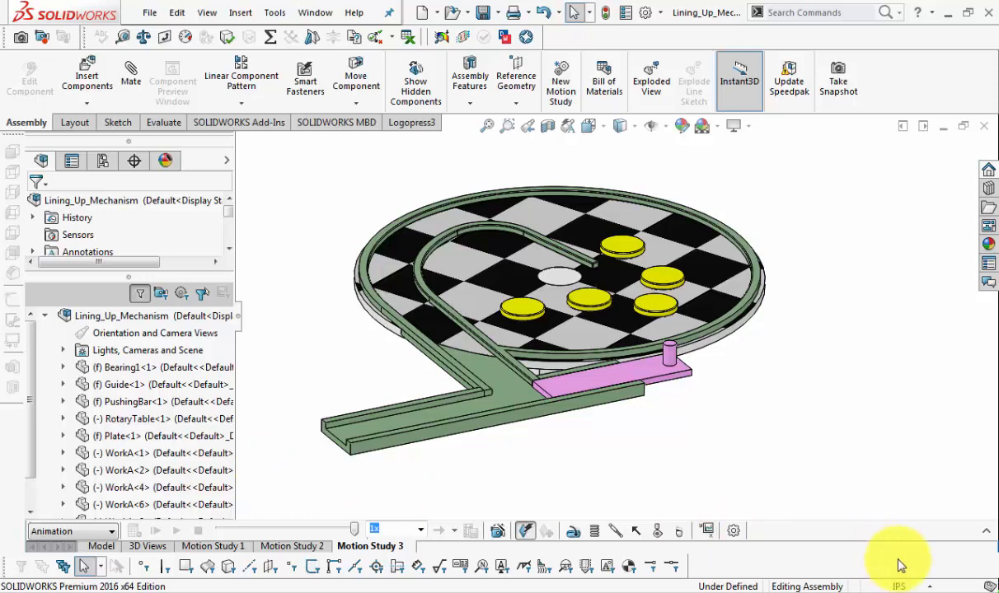
click(989, 534)
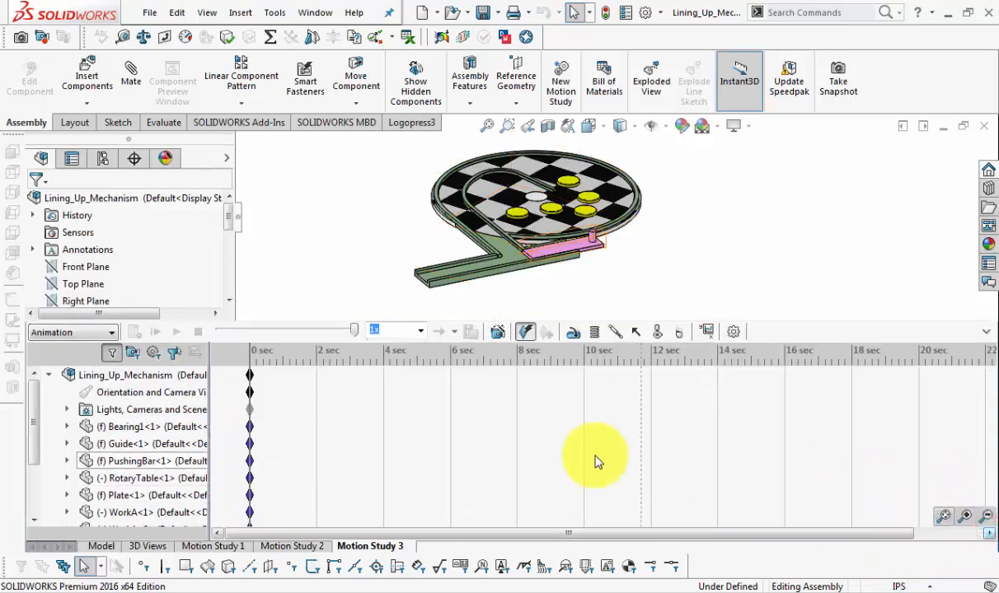
click(66, 332)
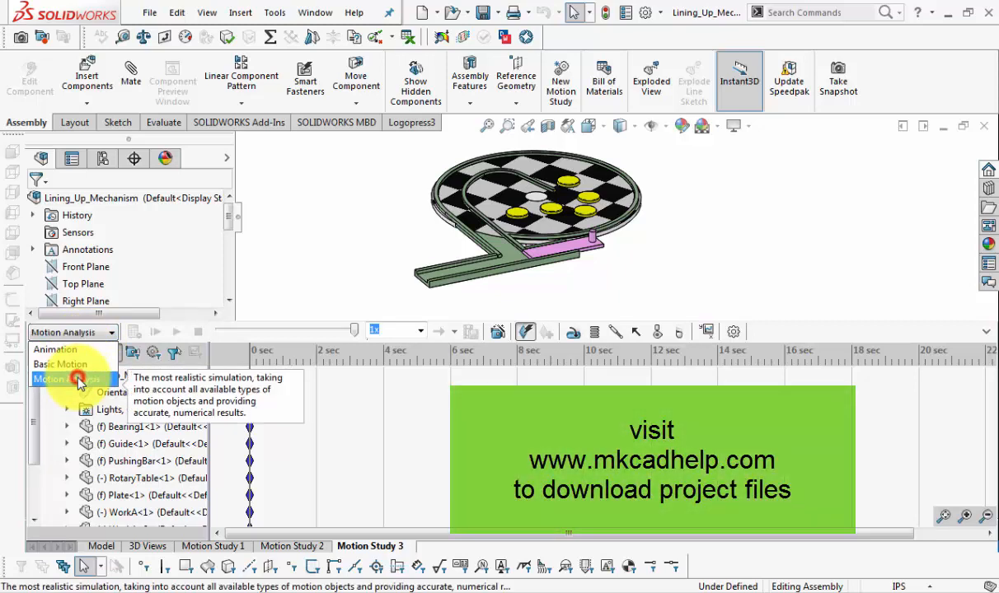
click(77, 379)
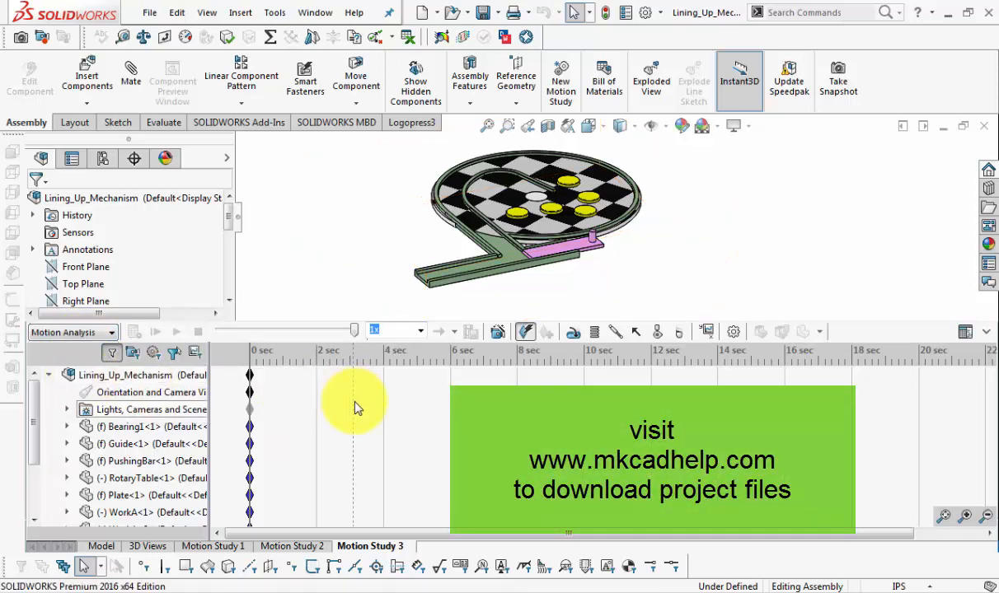
- Switch to the browser, open the Lining_Up_Mechanism motion study tutorial on mkcadhelp.com and examine its study setup and gravity instructions
mouse_move(235, 586)
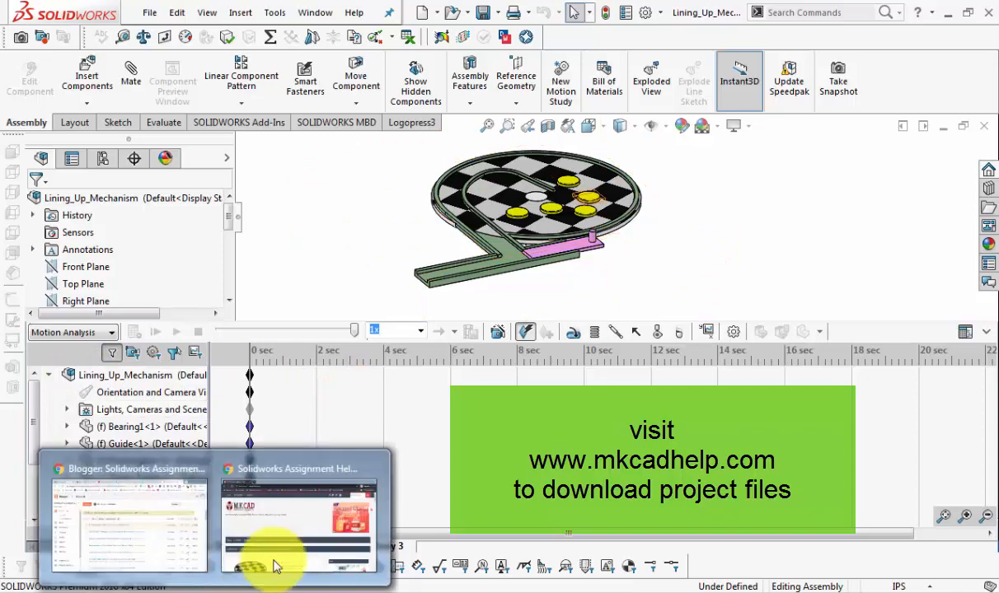
click(289, 514)
scroll(296, 505, down, 3)
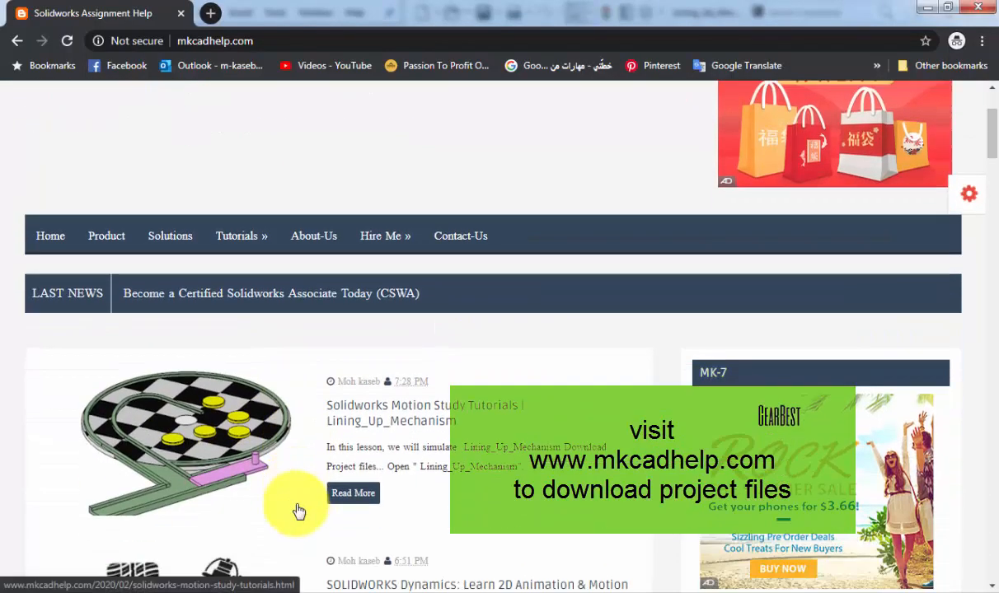
click(352, 338)
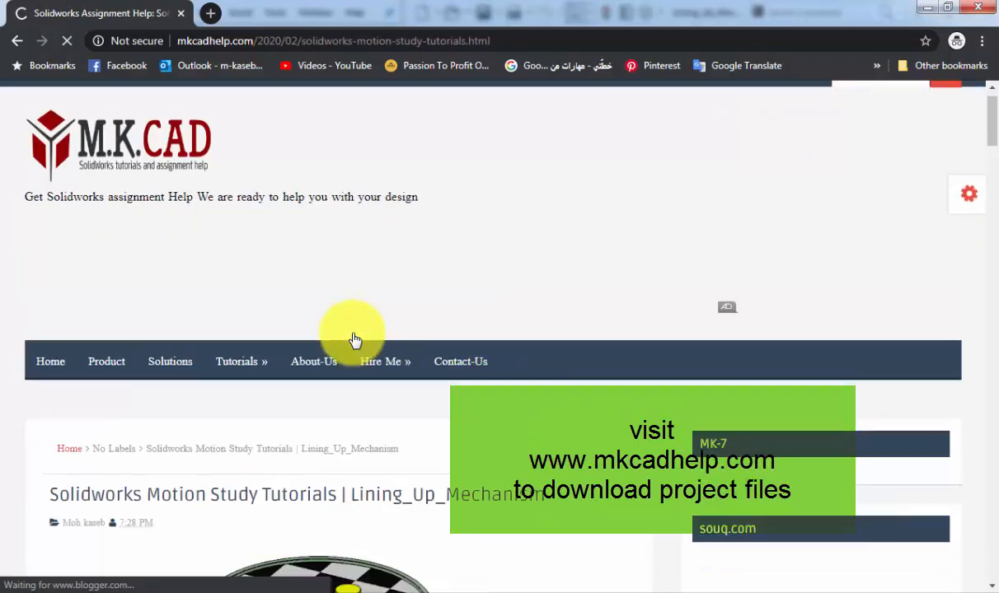
scroll(354, 340, down, 5)
scroll(355, 340, down, 4)
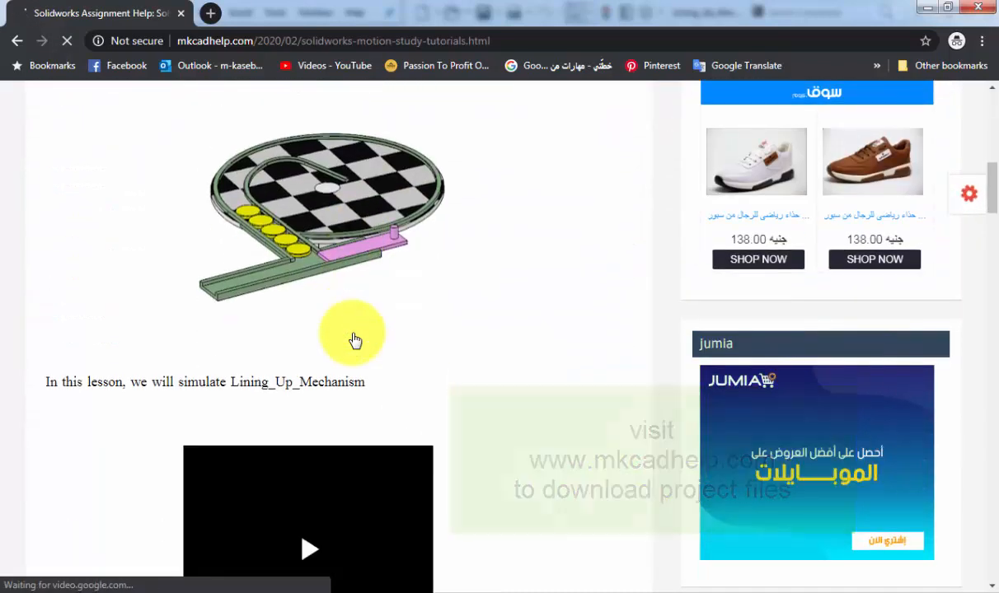
scroll(354, 340, down, 1)
scroll(354, 339, down, 5)
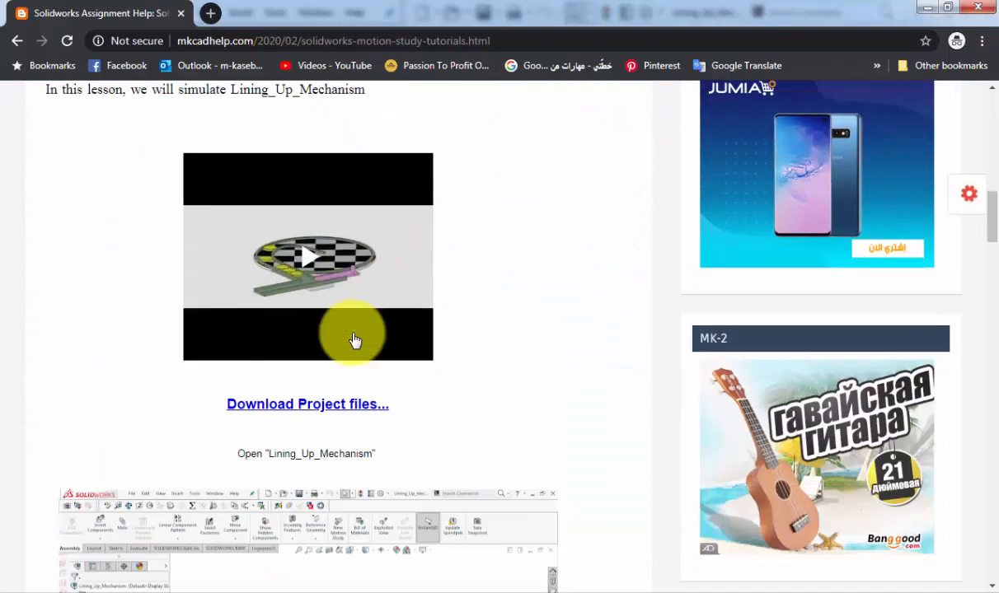
scroll(355, 339, down, 2)
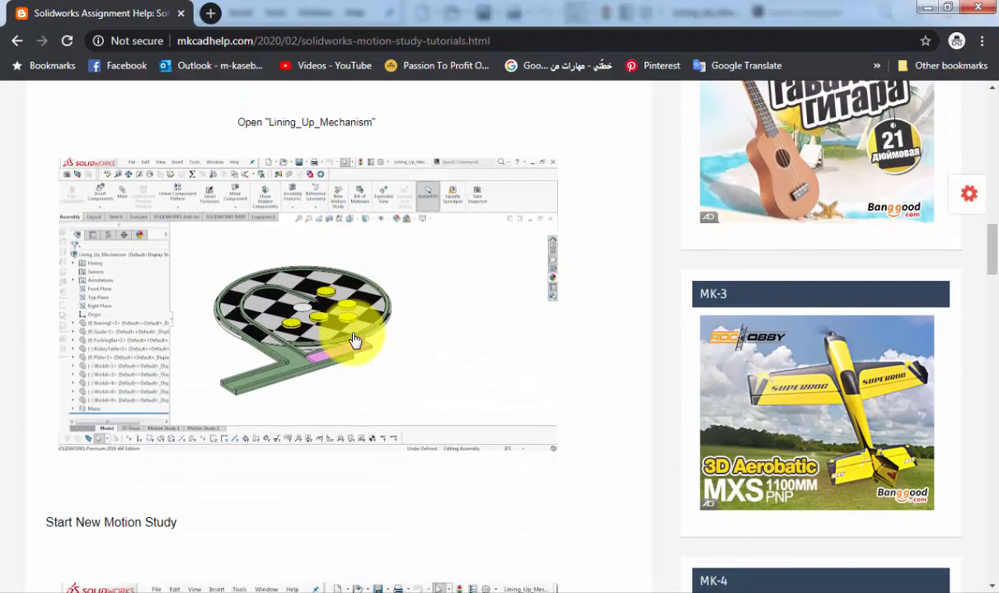
scroll(354, 340, down, 3)
scroll(354, 340, down, 4)
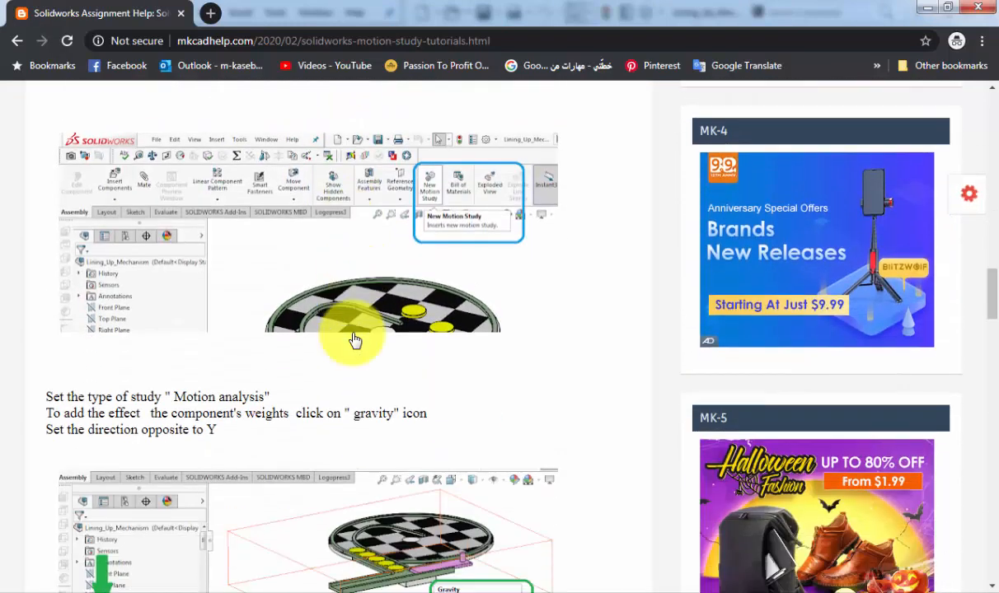
scroll(355, 339, down, 1)
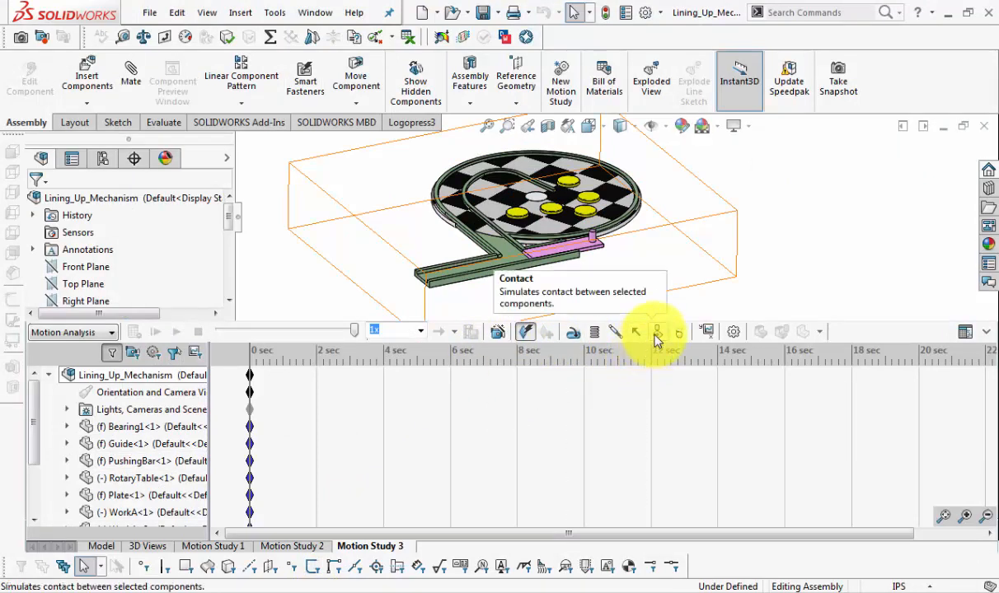
- Add gravity to the motion study along the Z direction
click(678, 335)
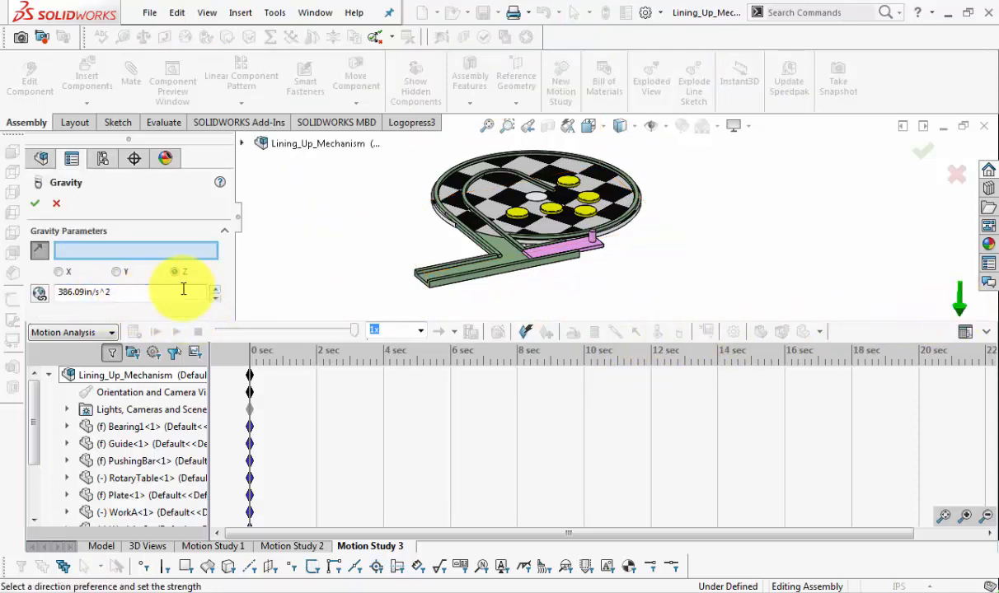
click(116, 272)
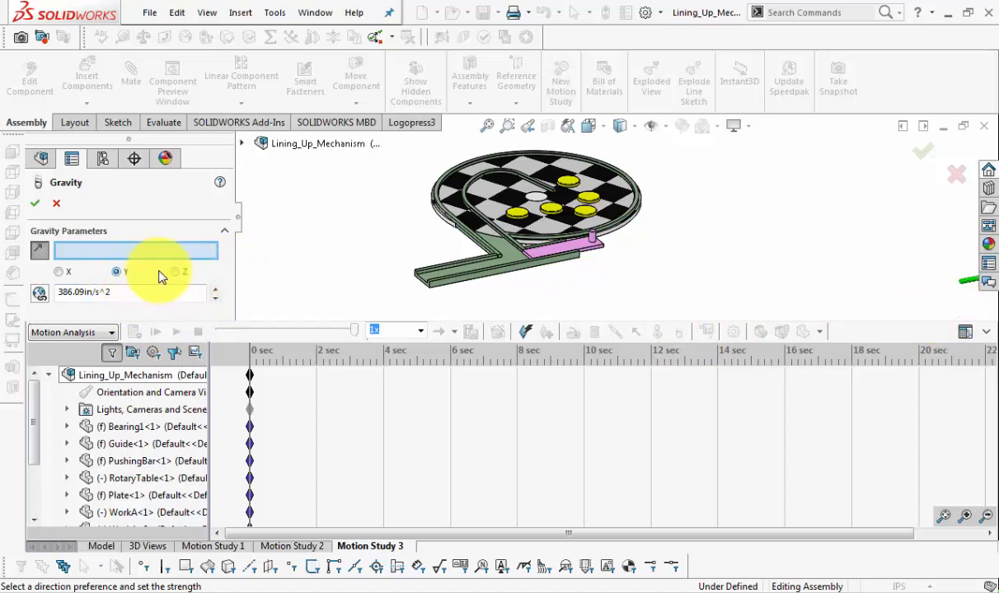
click(177, 277)
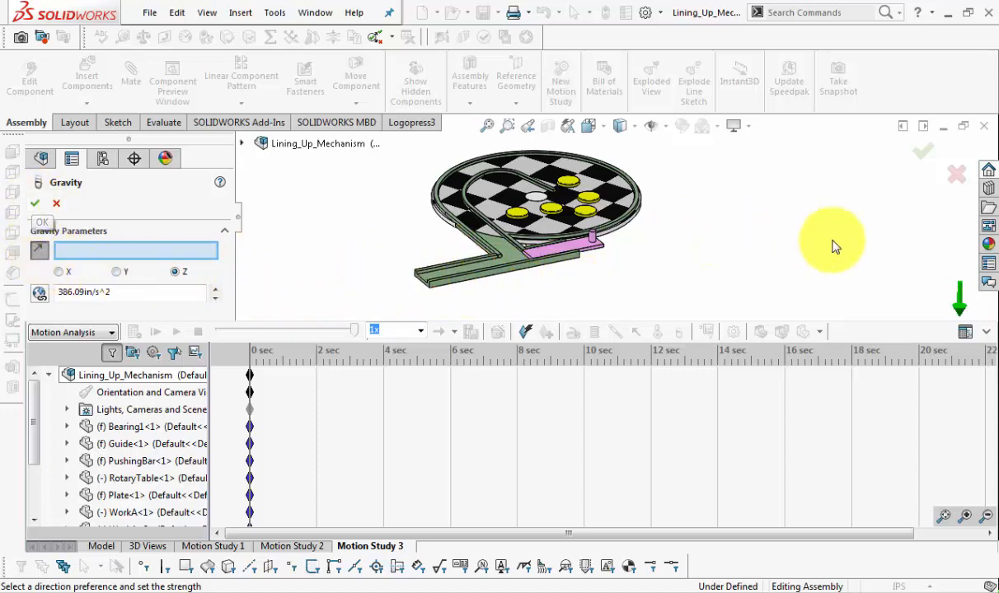
click(36, 204)
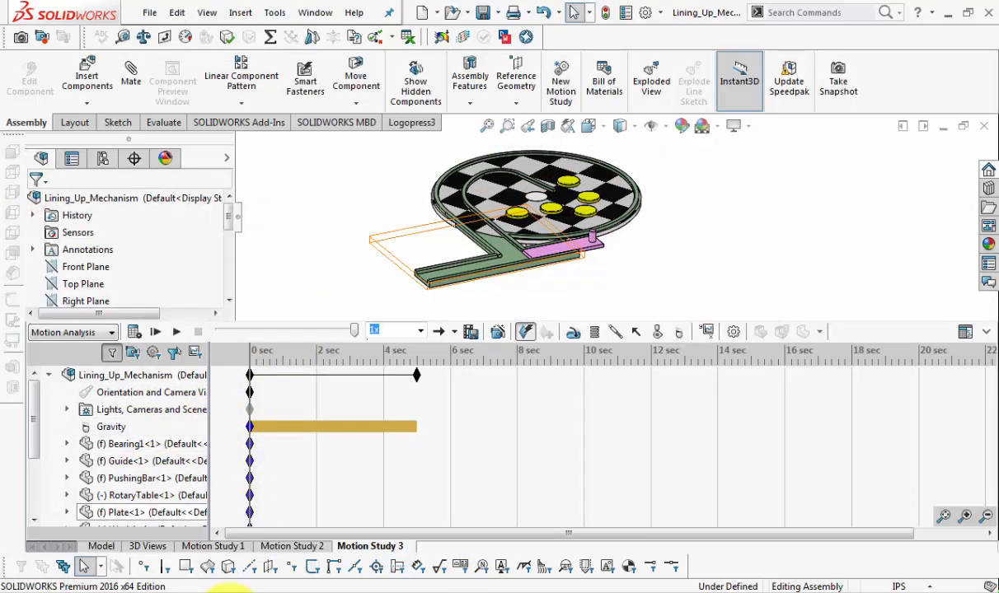
- Check the Contact set #1 instructions on the tutorial page in the browser and return to SOLIDWORKS
mouse_move(219, 586)
click(279, 541)
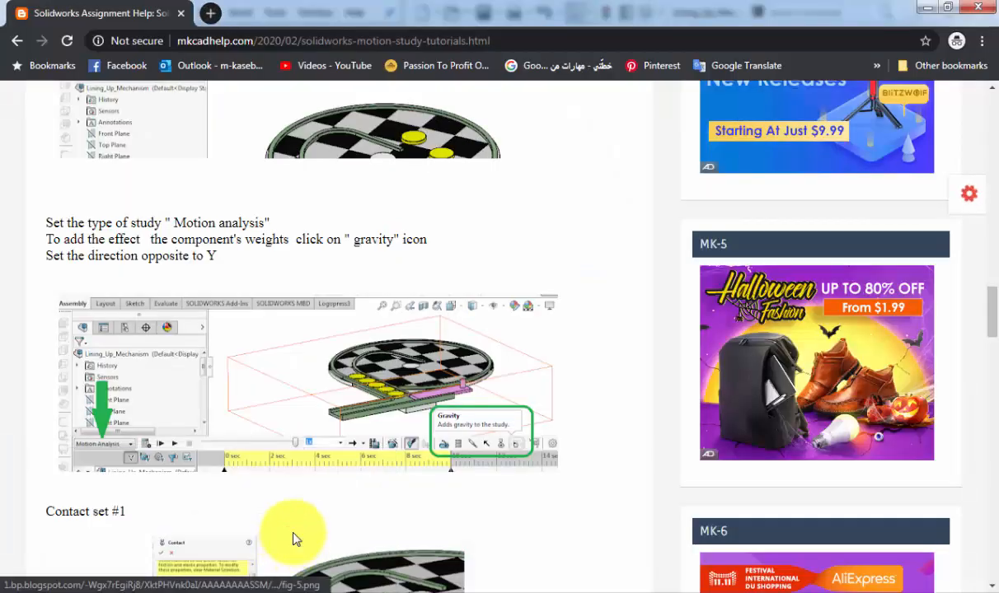
scroll(295, 538, down, 2)
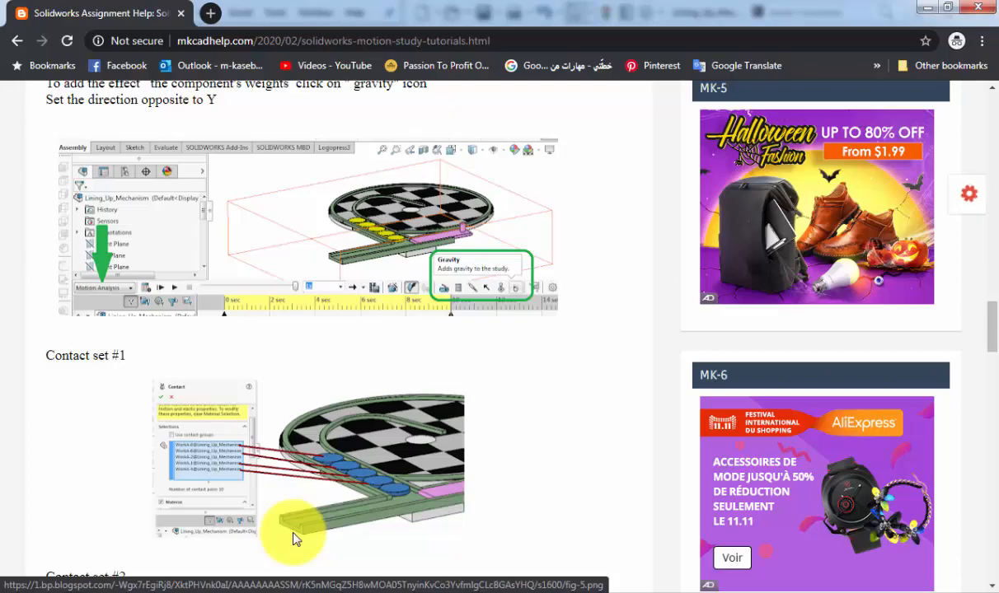
click(309, 591)
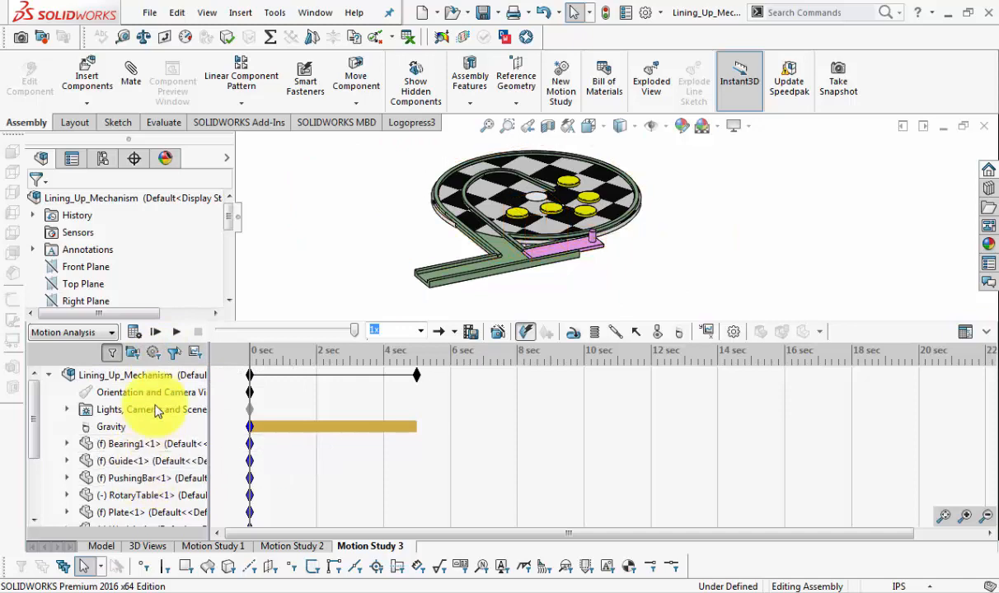
- Add a solid-body contact between the five yellow discs WorkA-8, WorkA-6, WorkA-2, WorkA-1 and WorkA-4
click(656, 332)
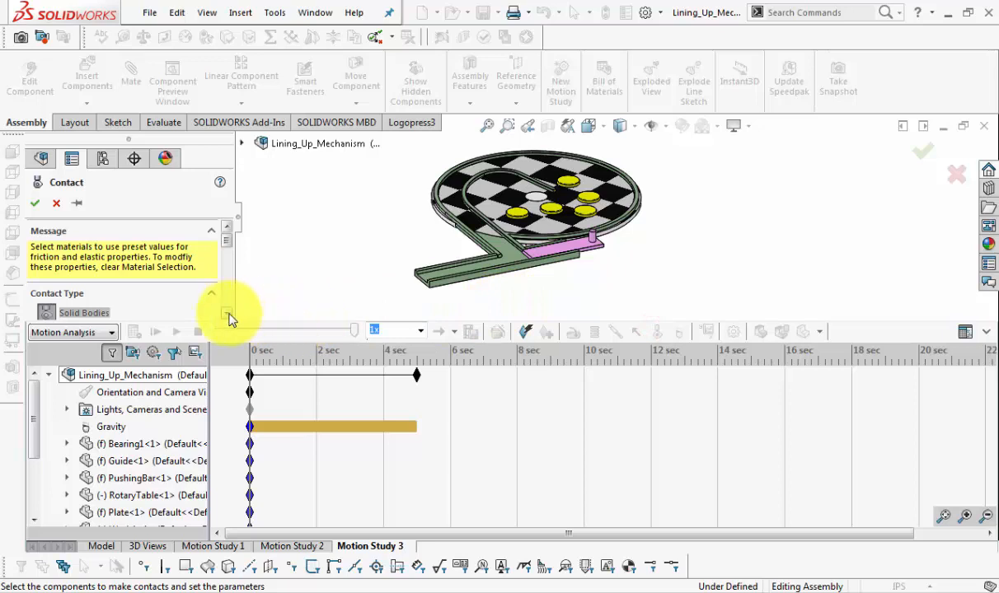
drag(229, 317, 229, 317)
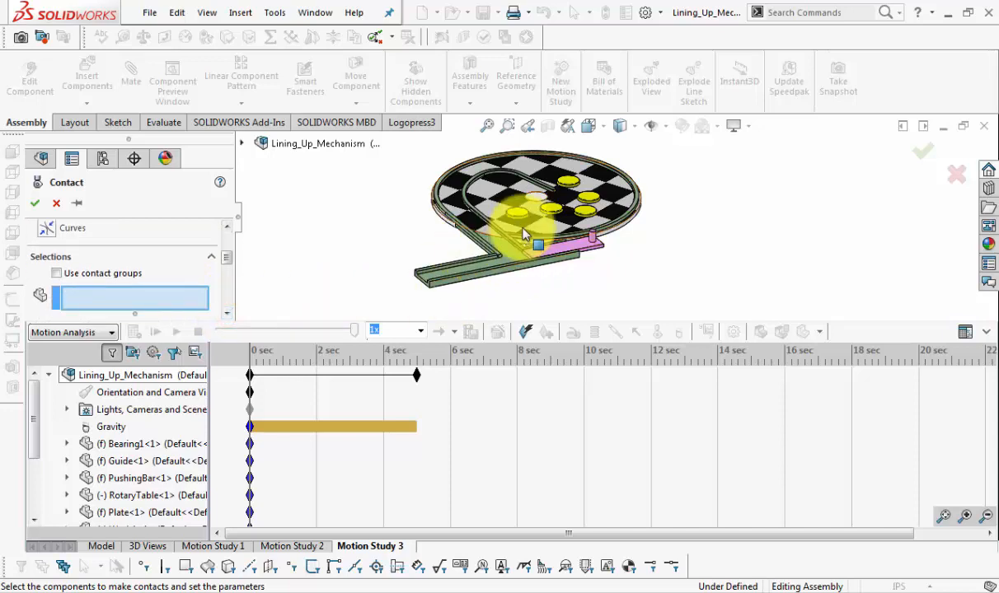
click(986, 332)
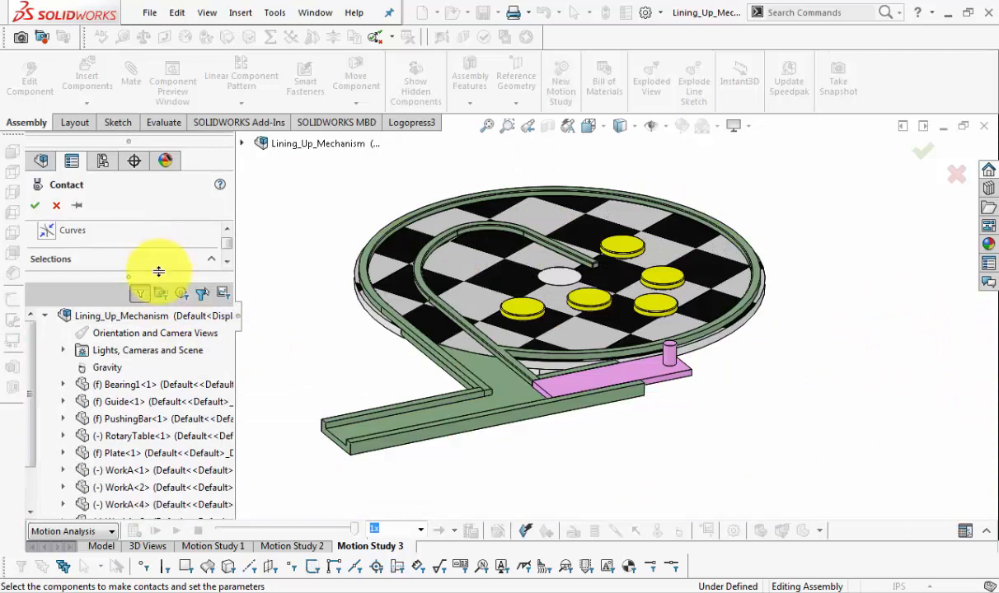
drag(158, 271, 140, 381)
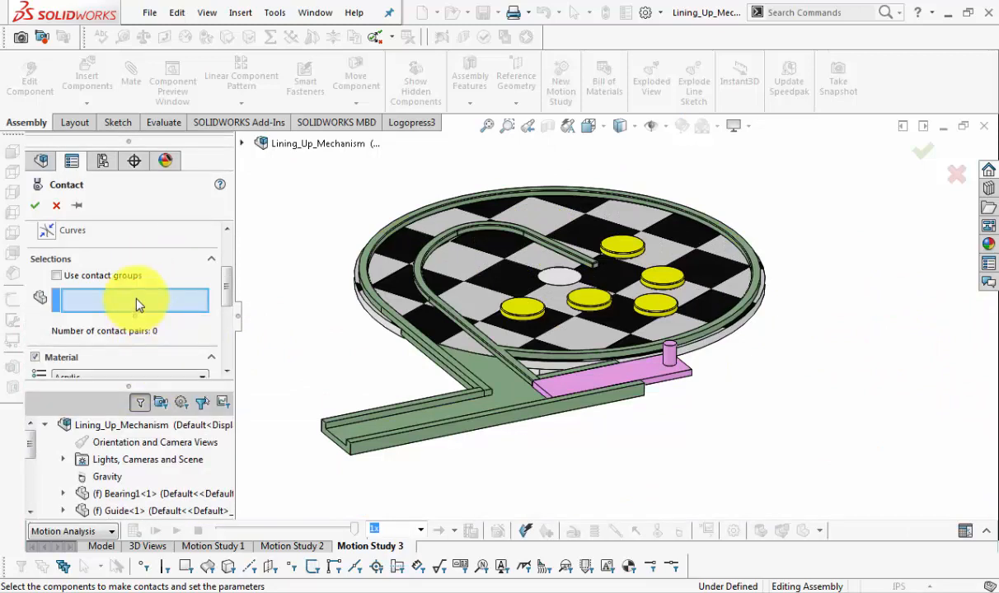
click(527, 311)
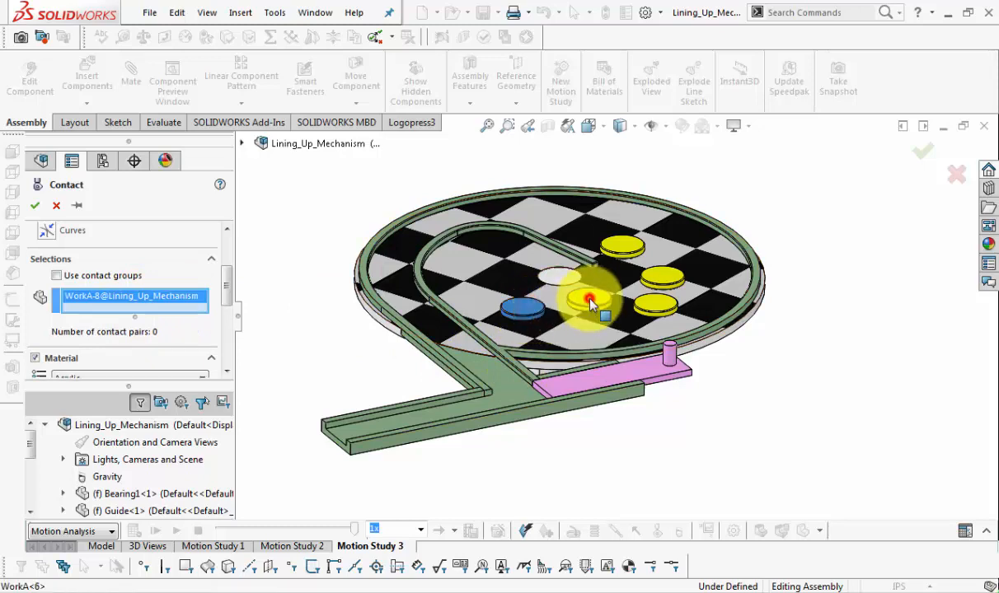
click(587, 297)
click(654, 306)
click(661, 283)
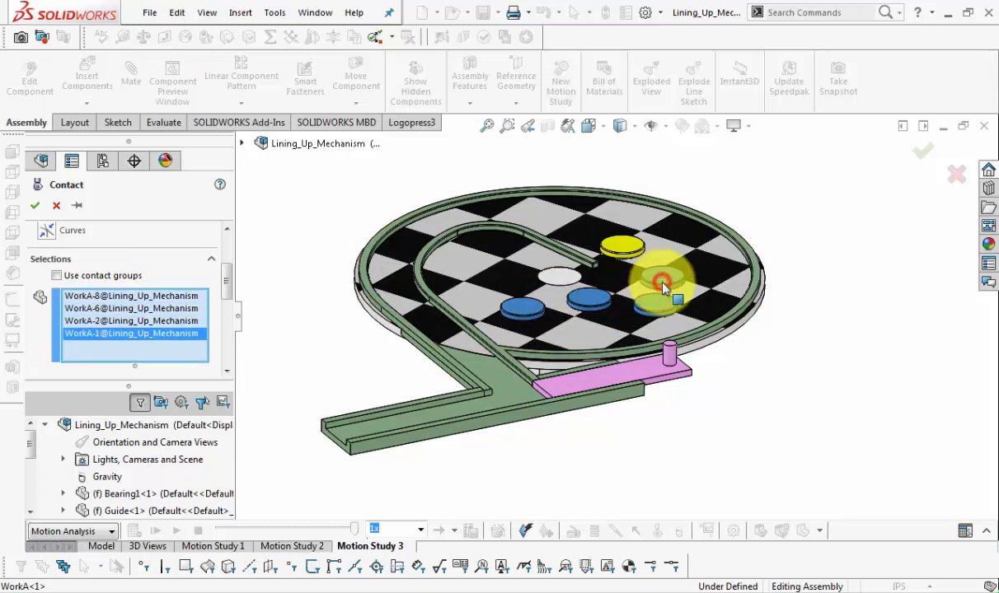
click(626, 253)
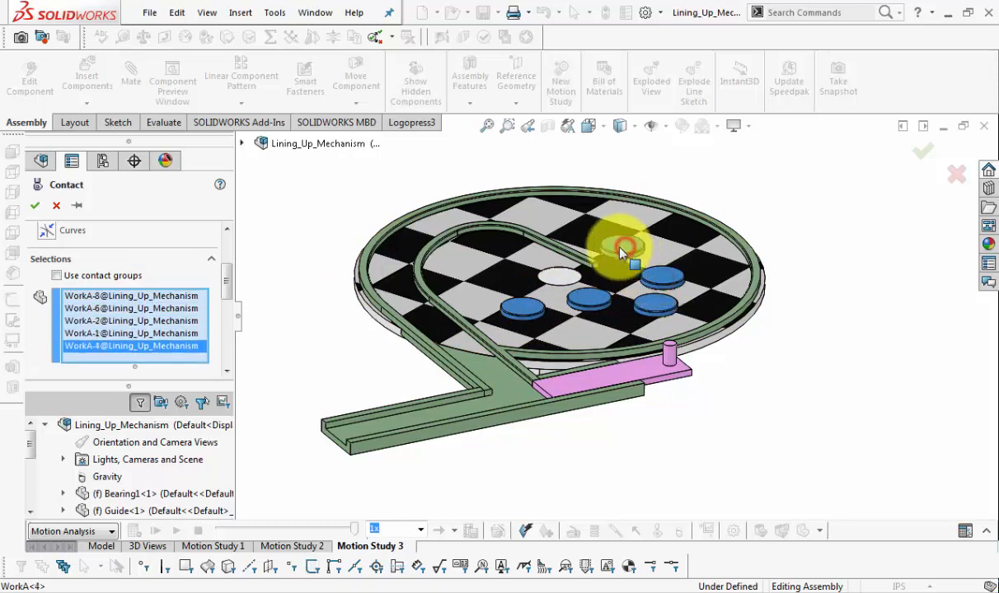
click(32, 206)
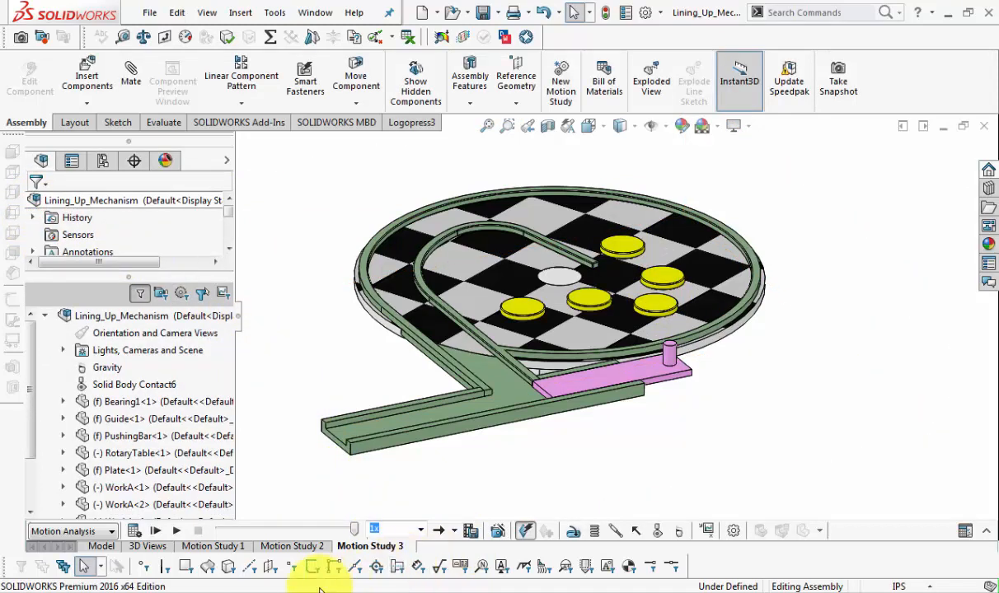
- Examine the Contact set #2 example on the browser's tutorial page and return to SOLIDWORKS
mouse_move(278, 580)
click(300, 515)
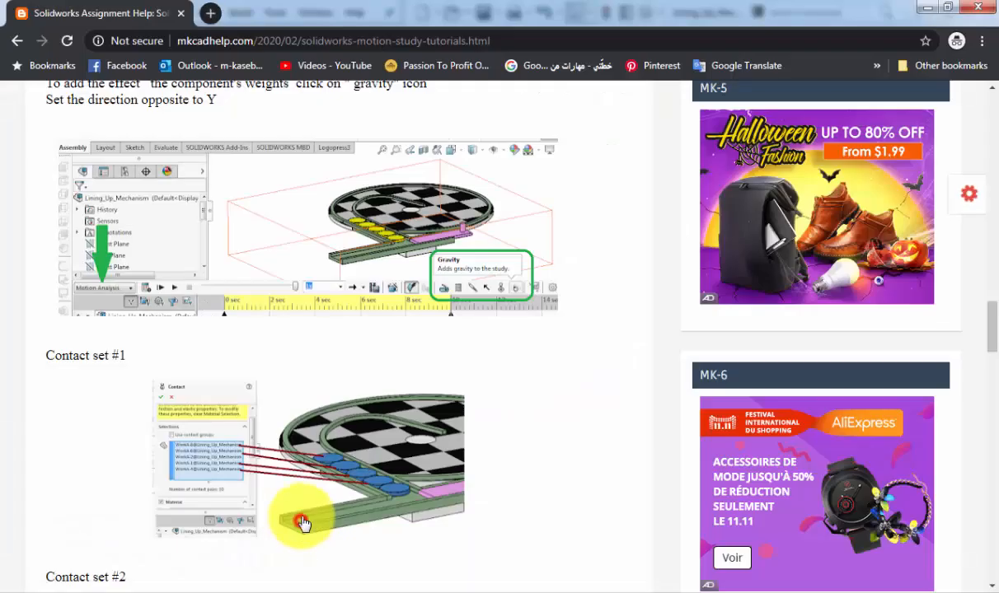
scroll(358, 534, down, 5)
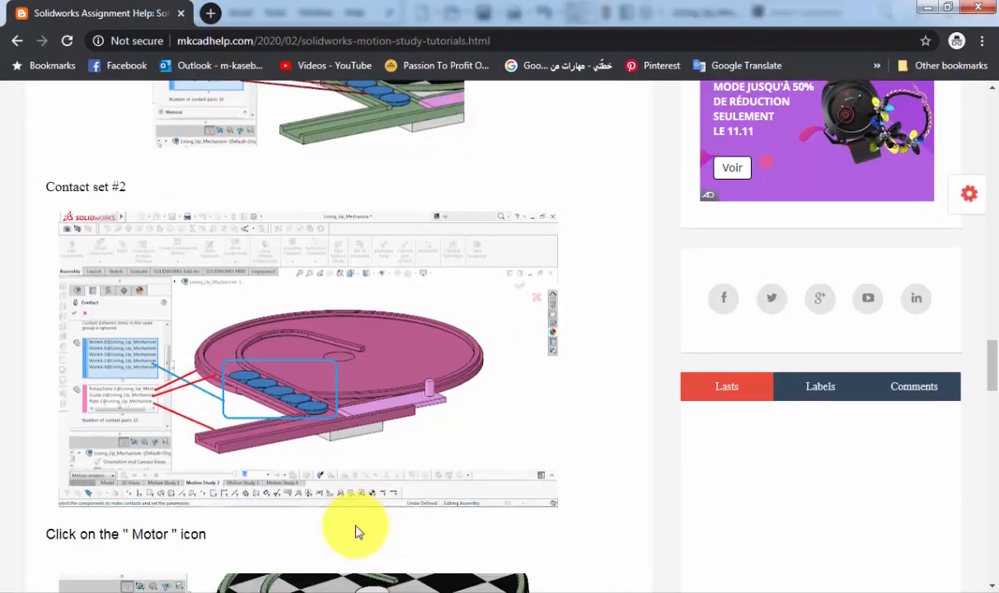
scroll(359, 532, down, 1)
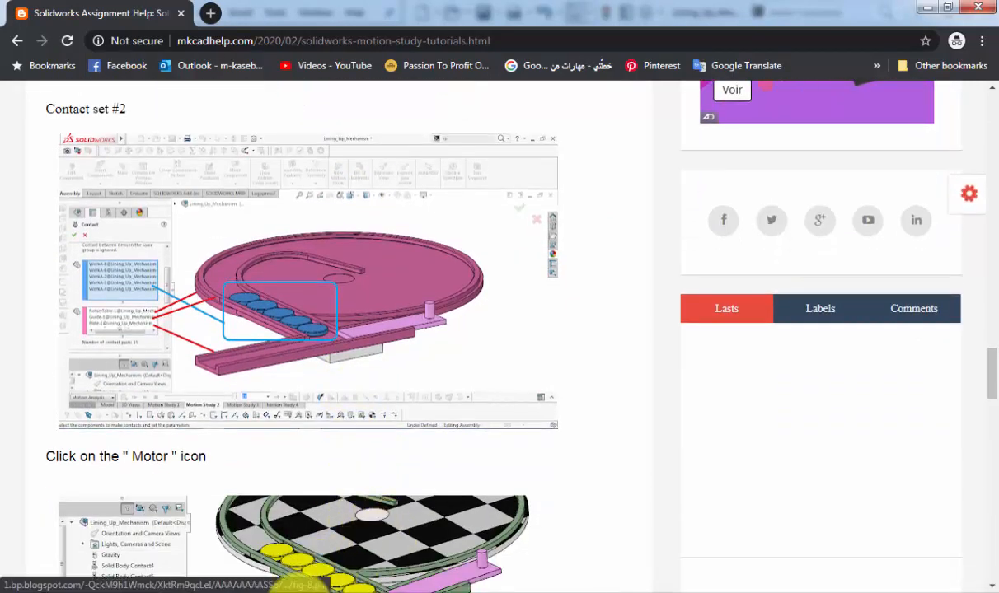
mouse_move(334, 584)
click(327, 504)
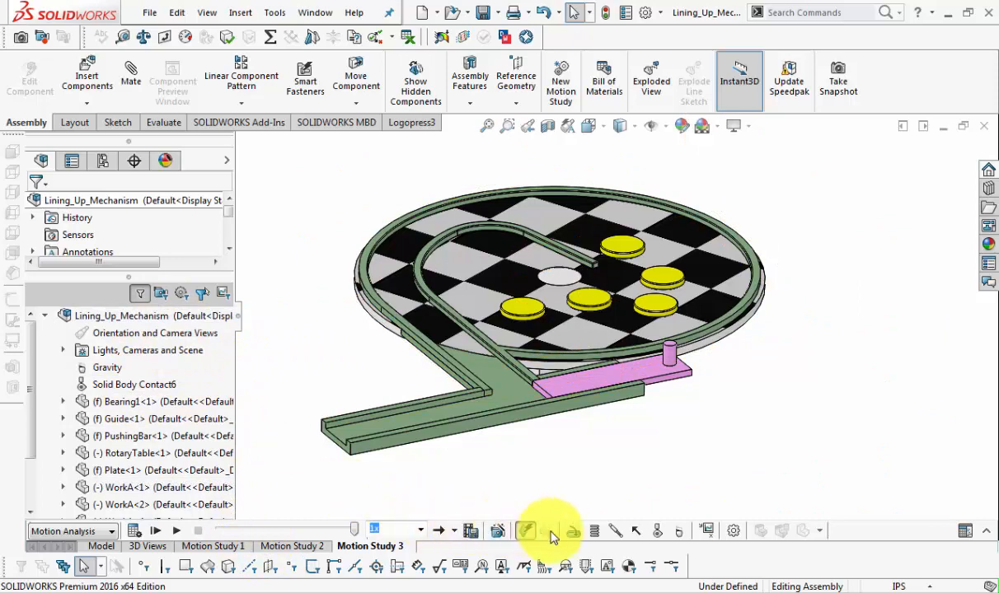
- Start a second solid-body contact using contact groups, with discs WorkA-8, WorkA-6, WorkA-2, WorkA-1 and WorkA-4 in the first group
click(655, 532)
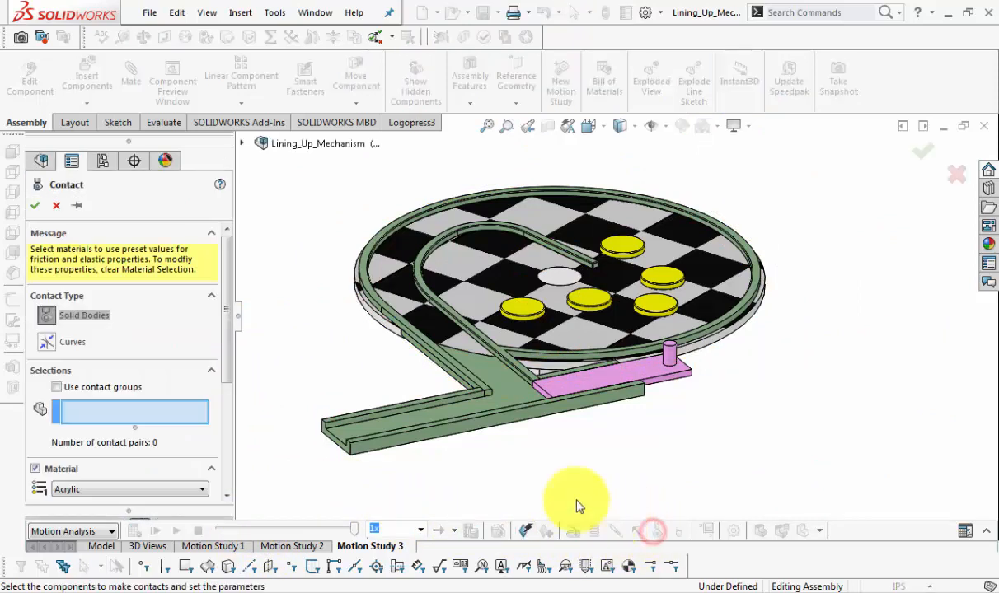
click(95, 390)
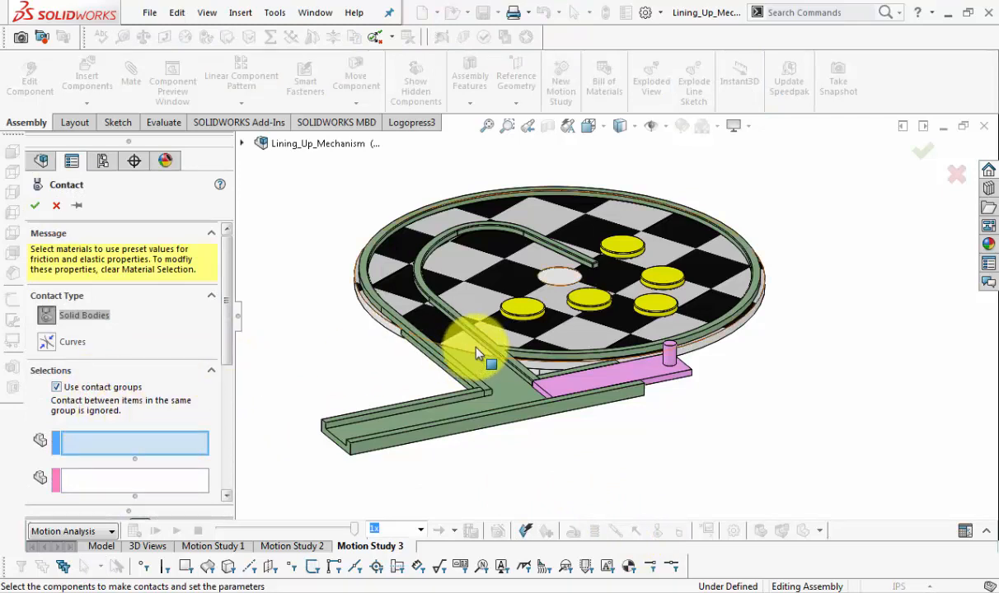
click(519, 315)
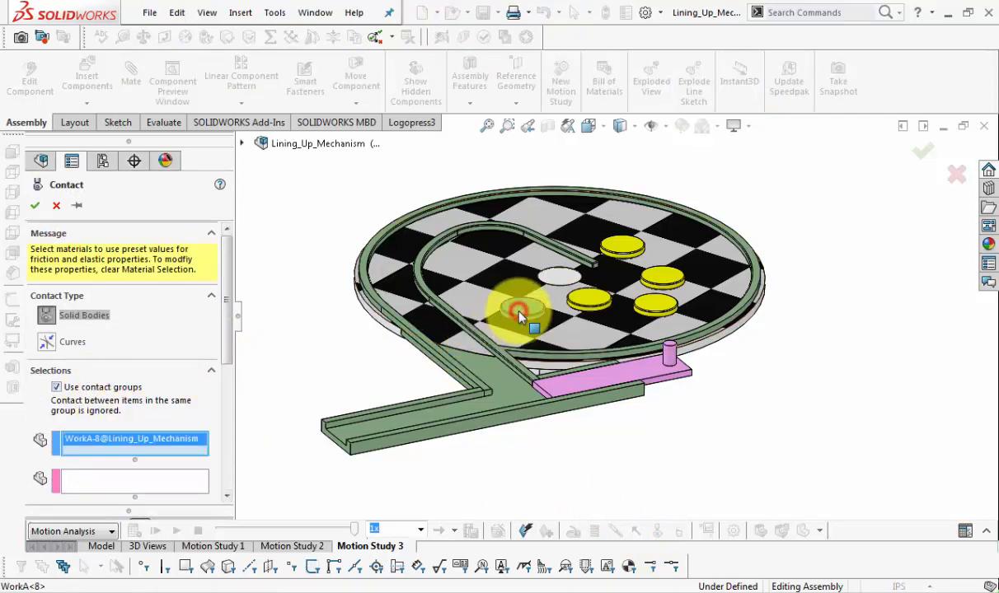
click(584, 306)
click(647, 302)
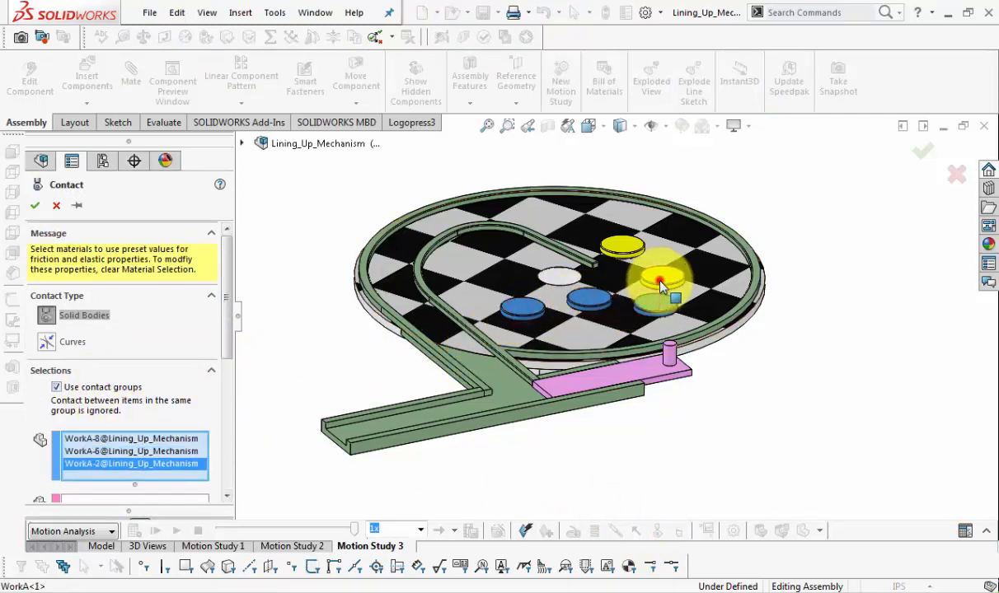
click(659, 284)
click(624, 247)
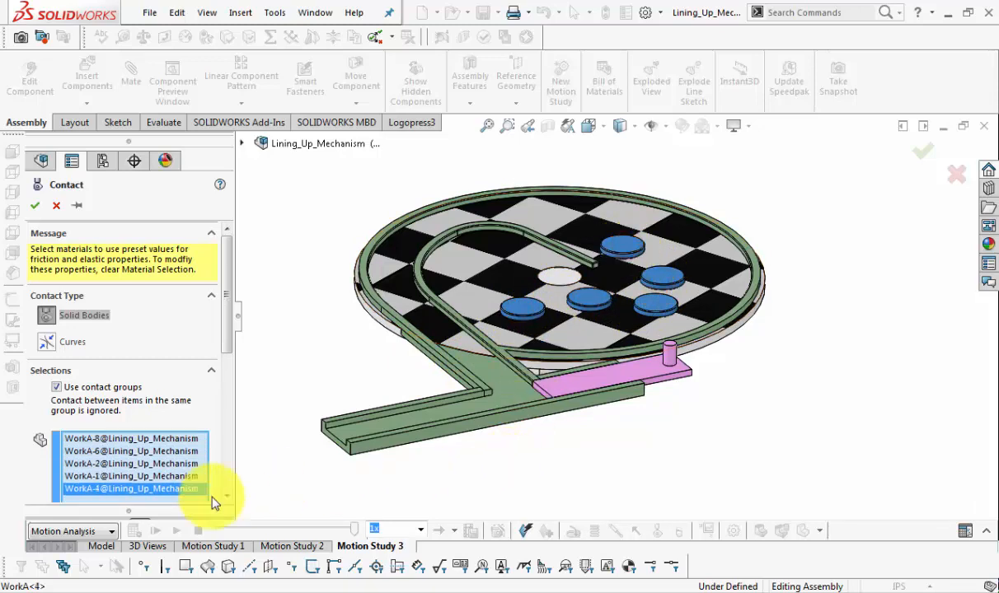
- Fill the second contact group with Plate-1, RotaryTable-1 and Guide-1 and accept the contact
drag(230, 347, 230, 383)
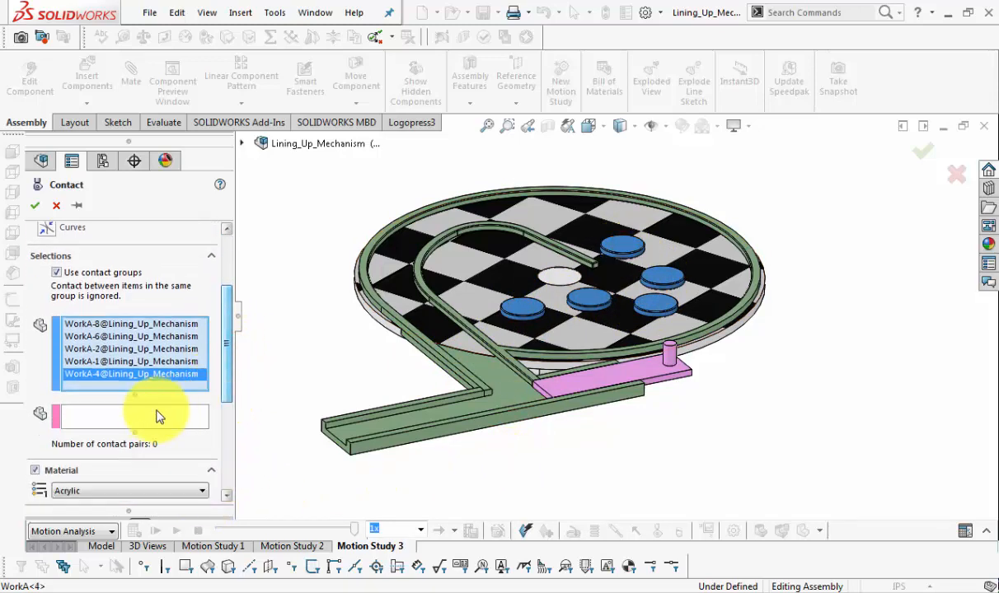
click(149, 415)
click(492, 402)
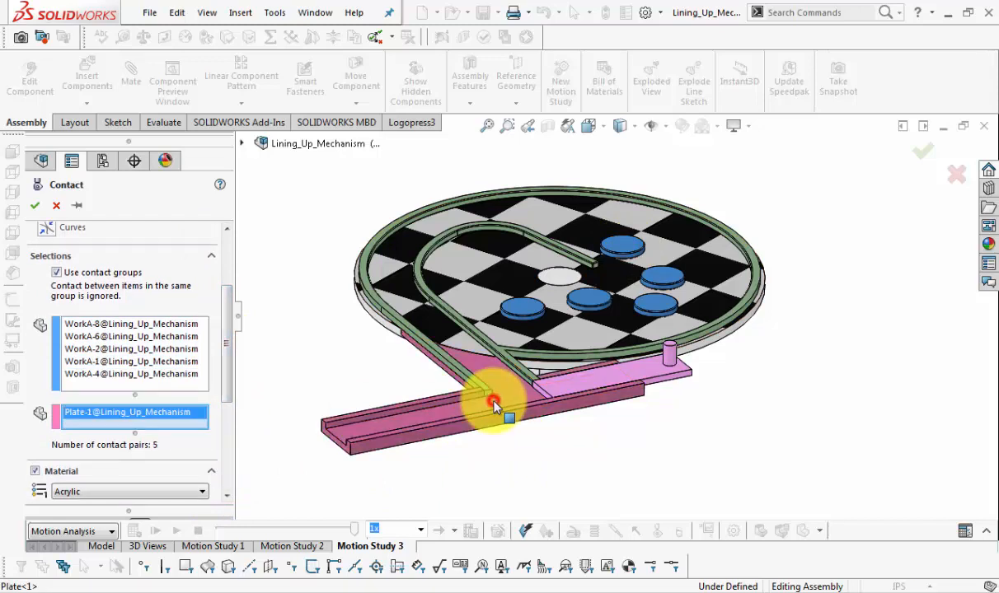
click(453, 341)
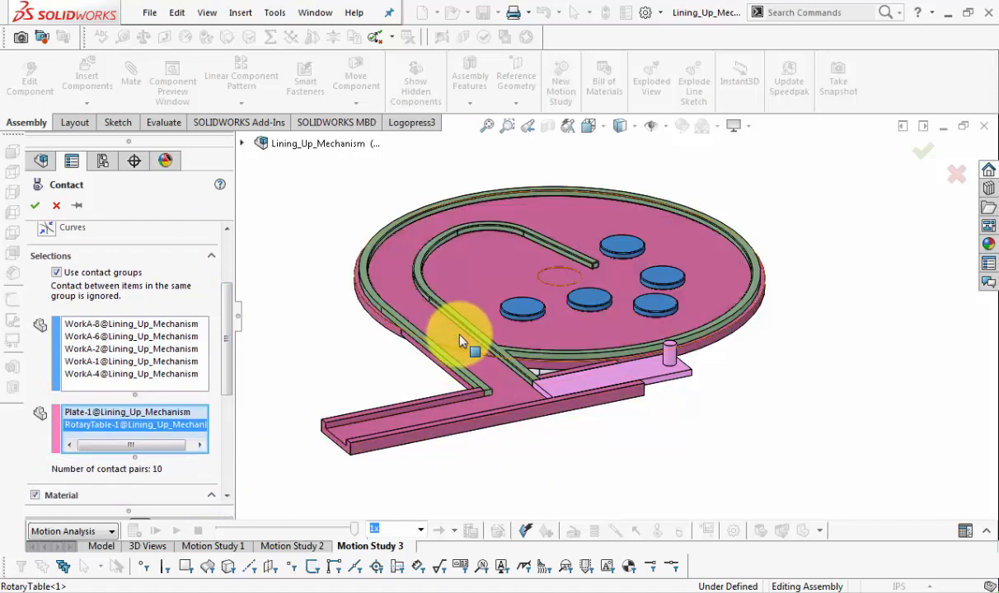
click(467, 332)
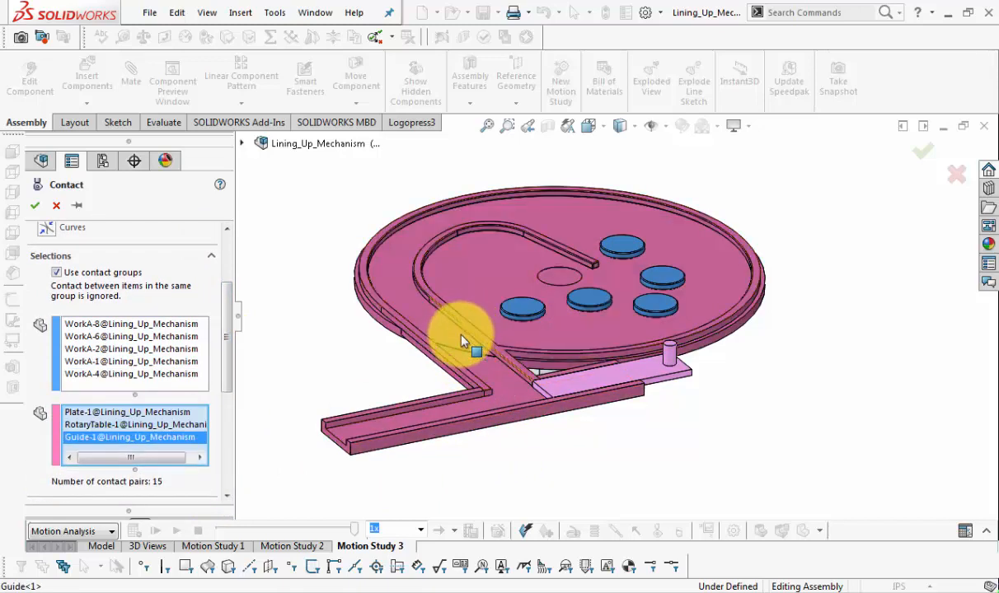
drag(232, 385, 226, 439)
click(36, 208)
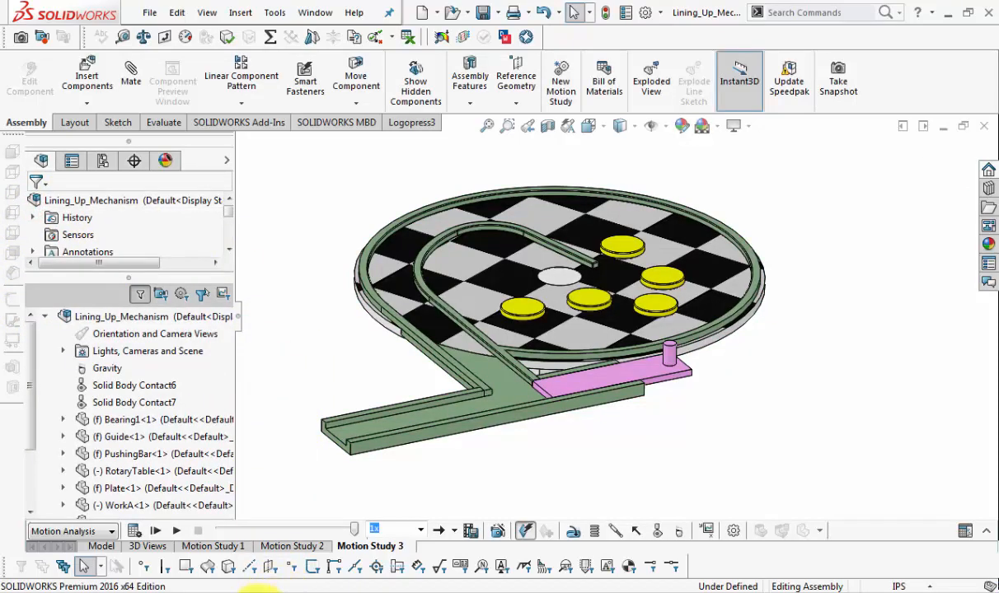
- Examine the motor setup, end time and calculation instructions on the browser's tutorial page and return to SOLIDWORKS
mouse_move(216, 592)
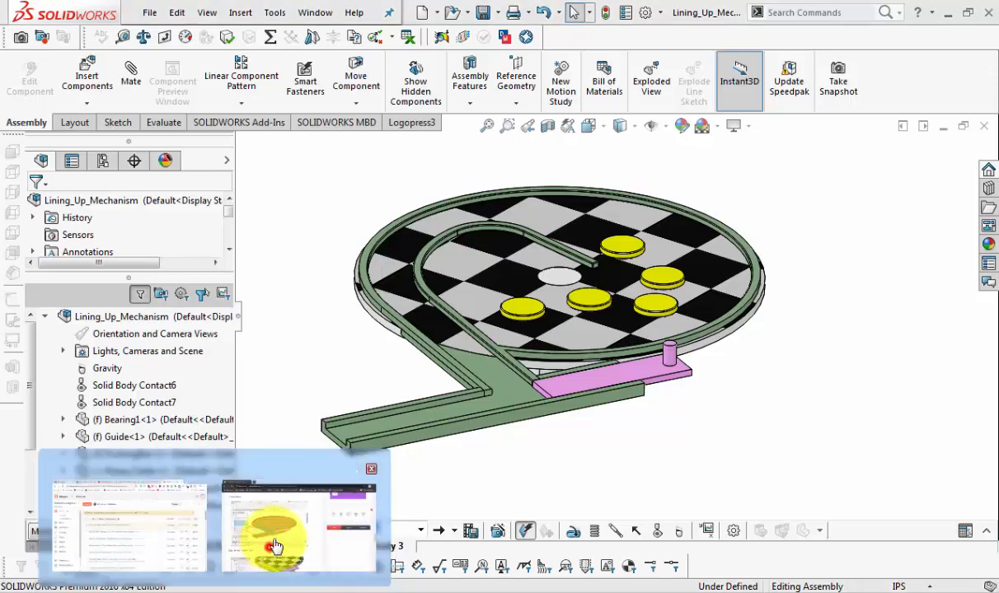
click(272, 532)
scroll(272, 534, down, 6)
scroll(278, 534, down, 2)
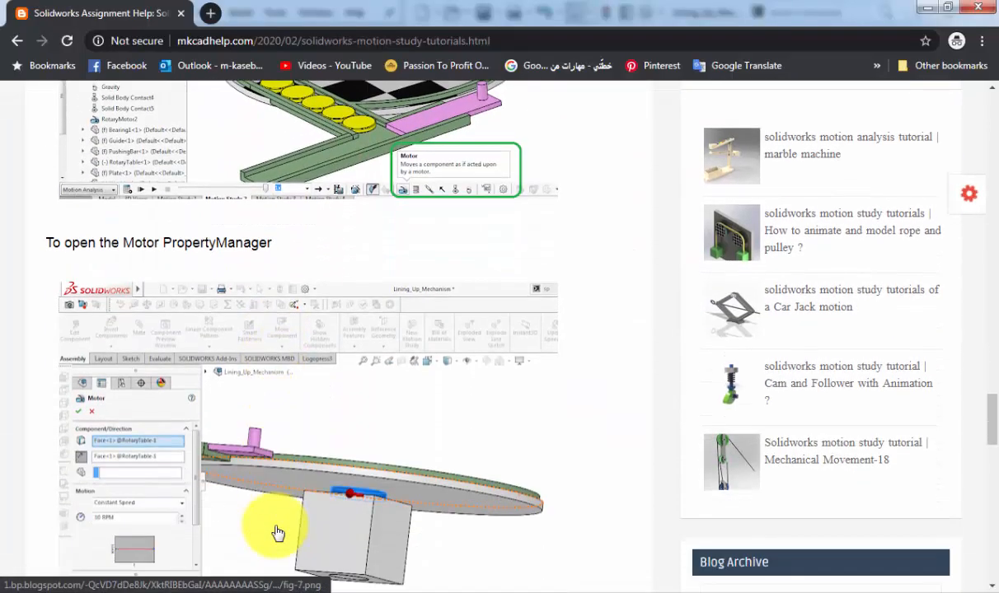
scroll(277, 534, down, 1)
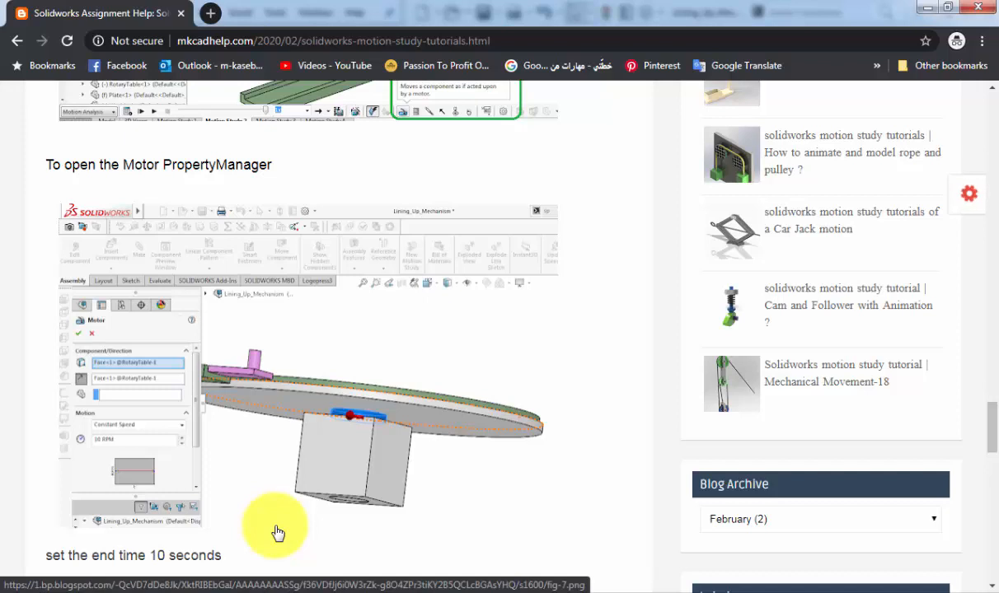
scroll(278, 534, down, 1)
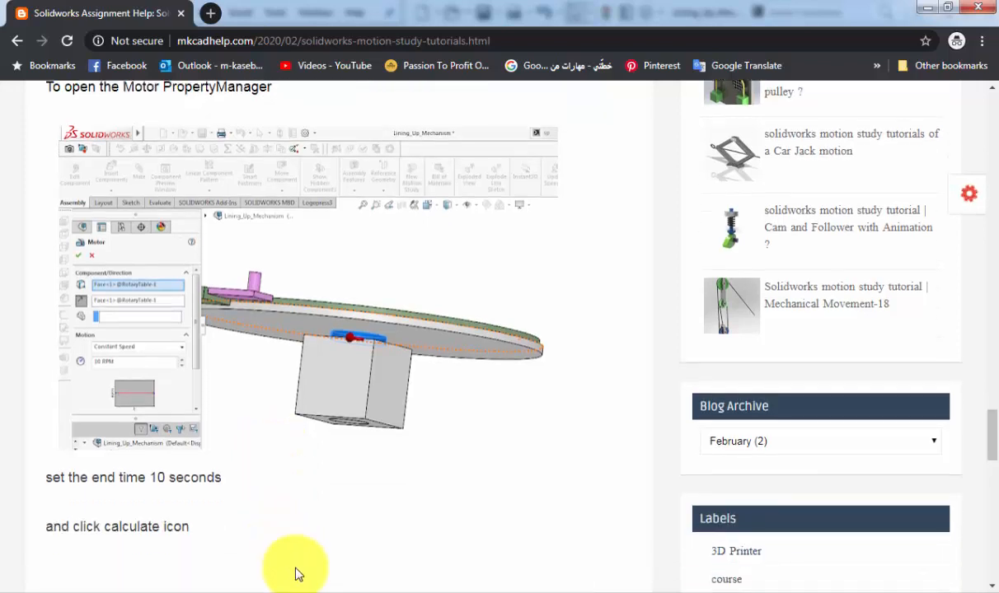
mouse_move(235, 590)
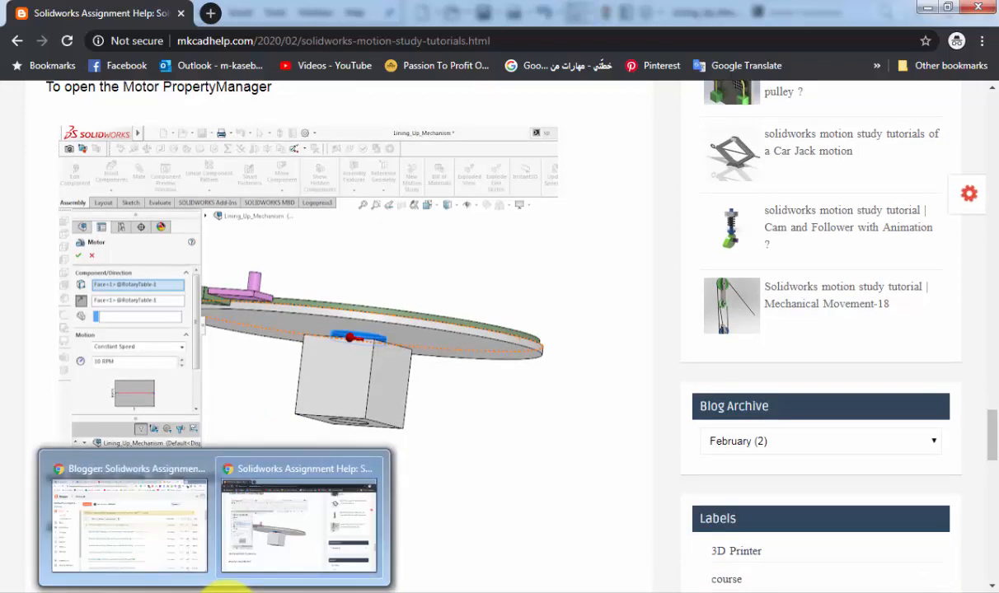
click(312, 591)
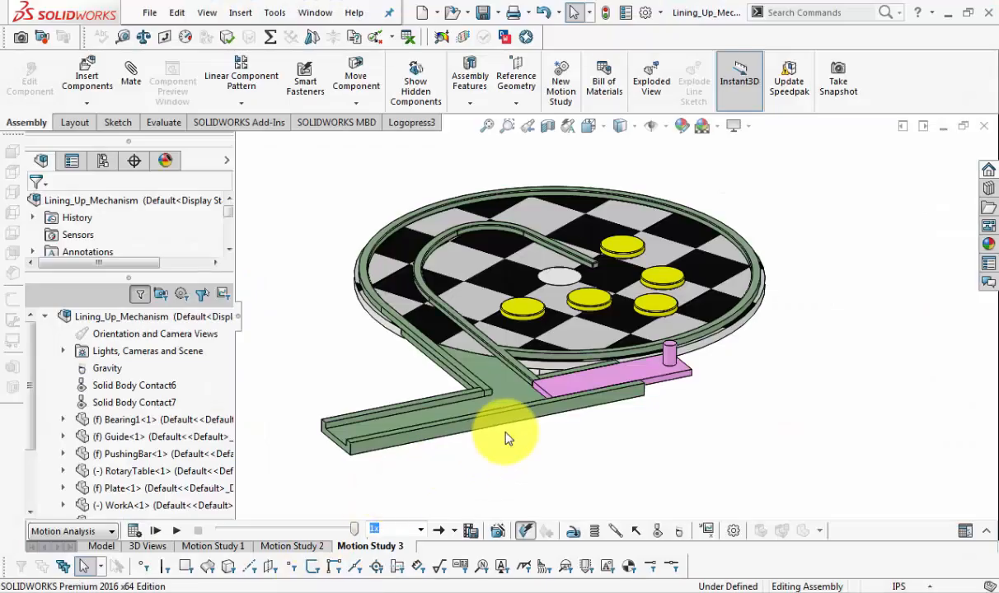
- Add a constant-speed rotary motor on the cylindrical boss face beneath RotaryTable-1, with its direction reversed
click(571, 530)
middle_drag(535, 468, 542, 389)
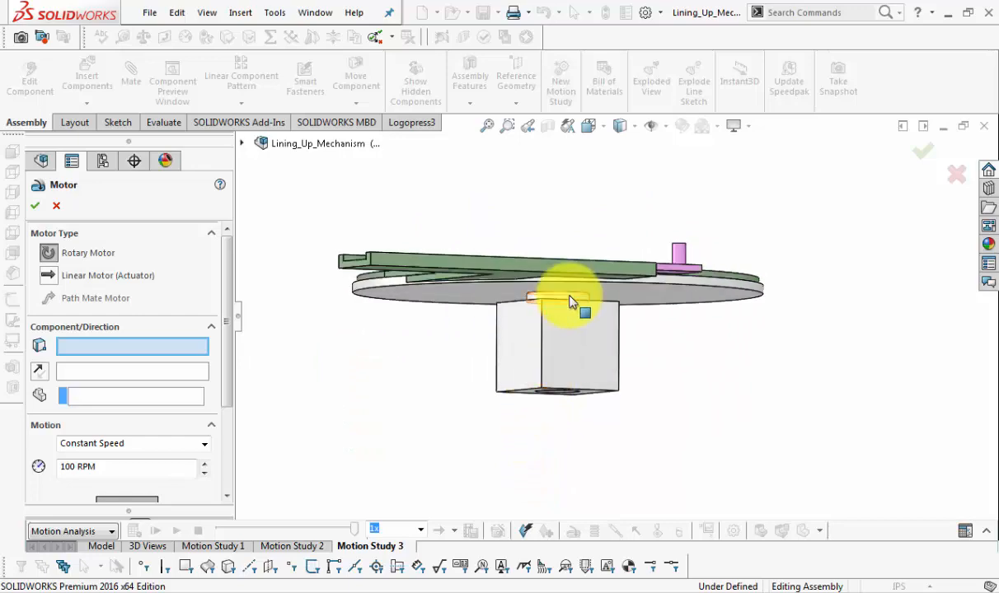
scroll(571, 302, down, 3)
click(568, 302)
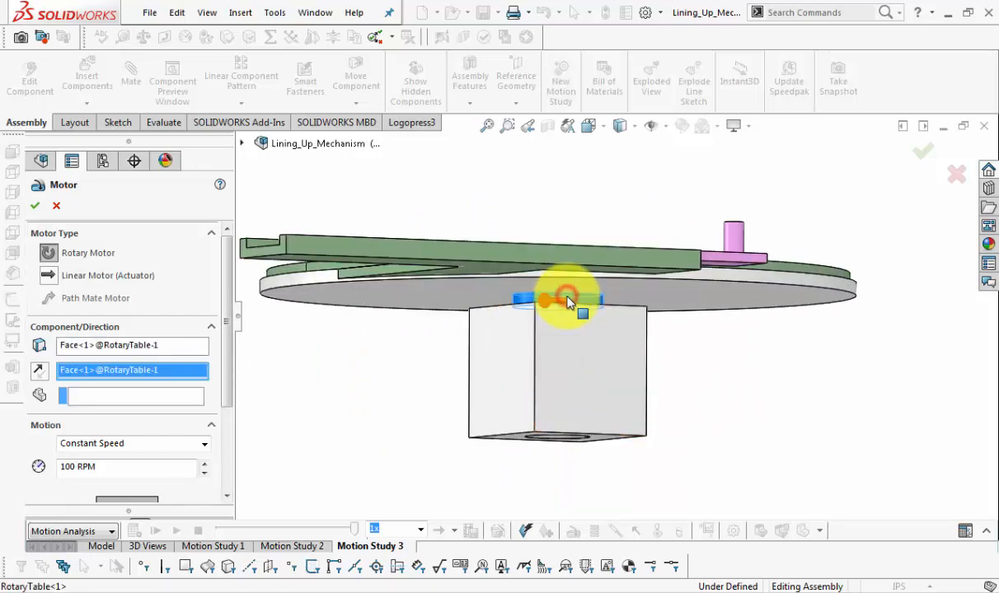
middle_drag(575, 335, 568, 426)
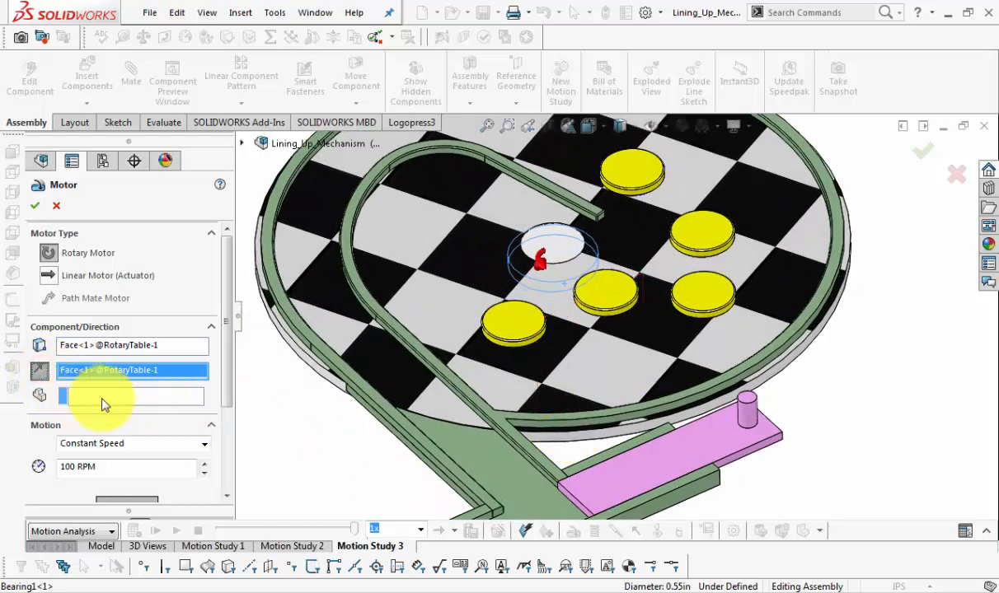
click(35, 206)
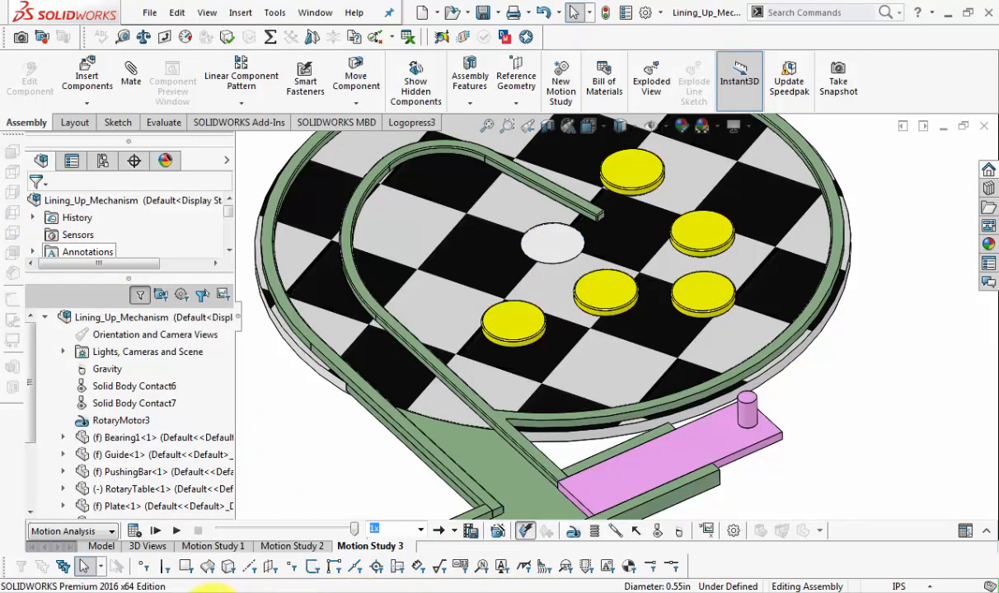
- Check the end-time instruction on the tutorial page in the browser and return to SOLIDWORKS
mouse_move(212, 590)
click(285, 550)
scroll(277, 505, down, 1)
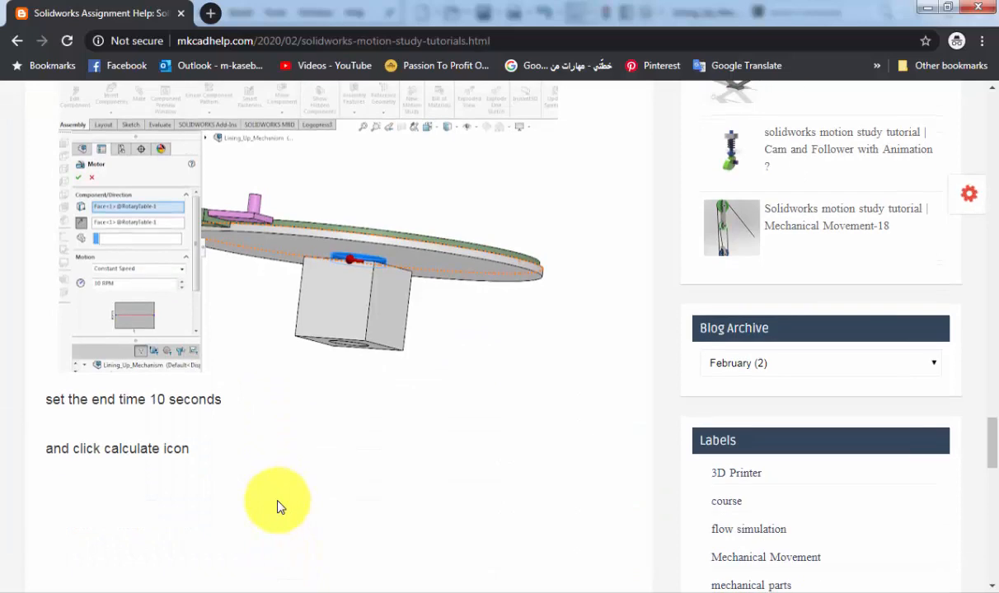
click(306, 590)
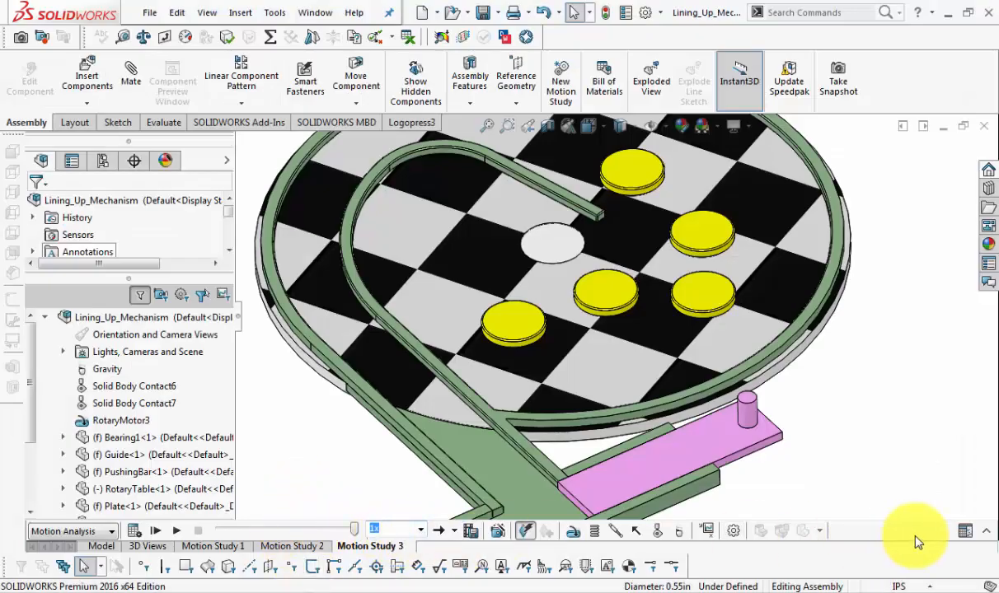
- Expand the motion study timeline and set the study's end time to 10 seconds
click(988, 533)
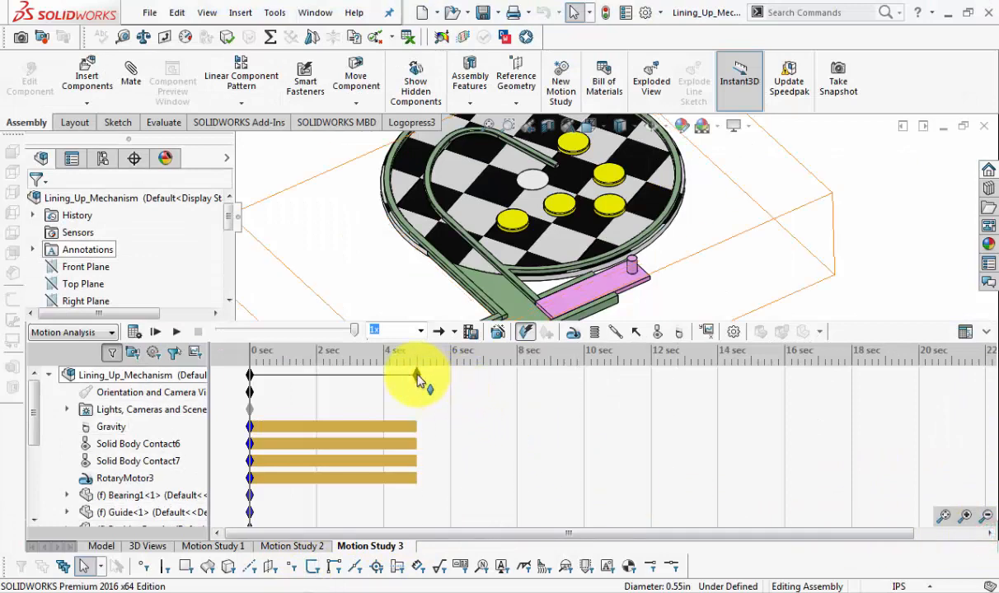
right_click(416, 376)
click(446, 387)
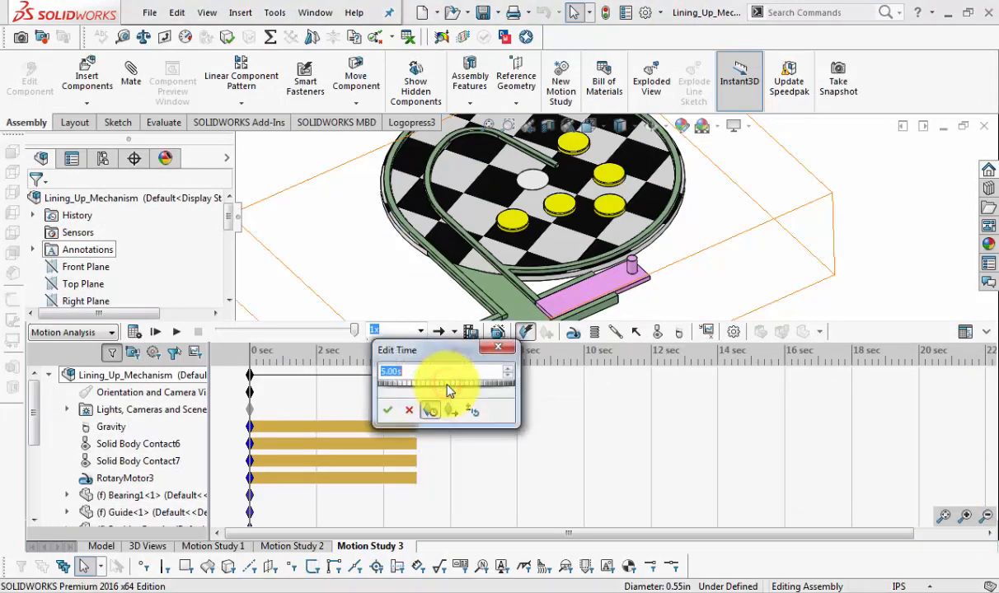
text(10)
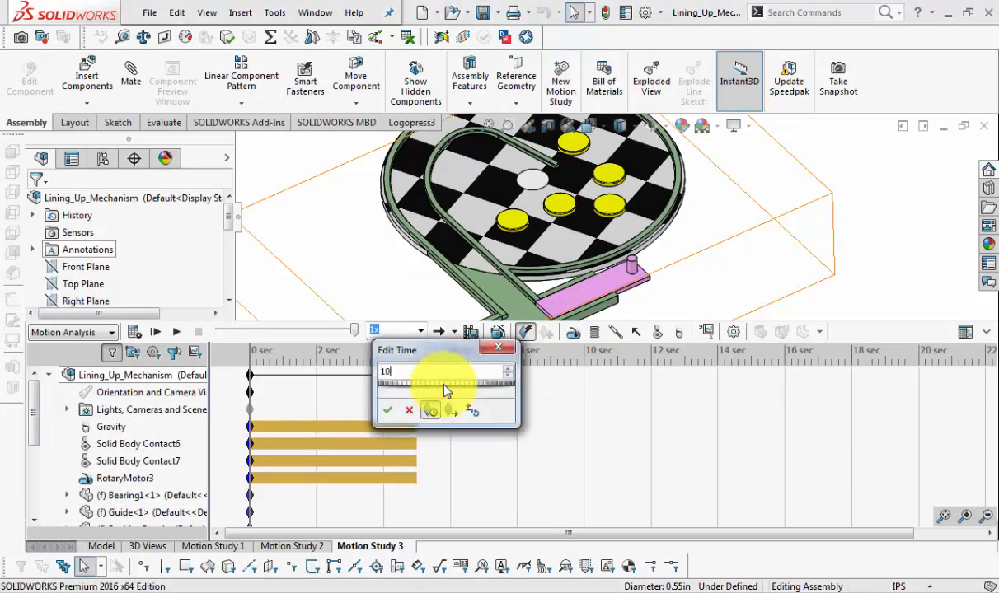
click(387, 409)
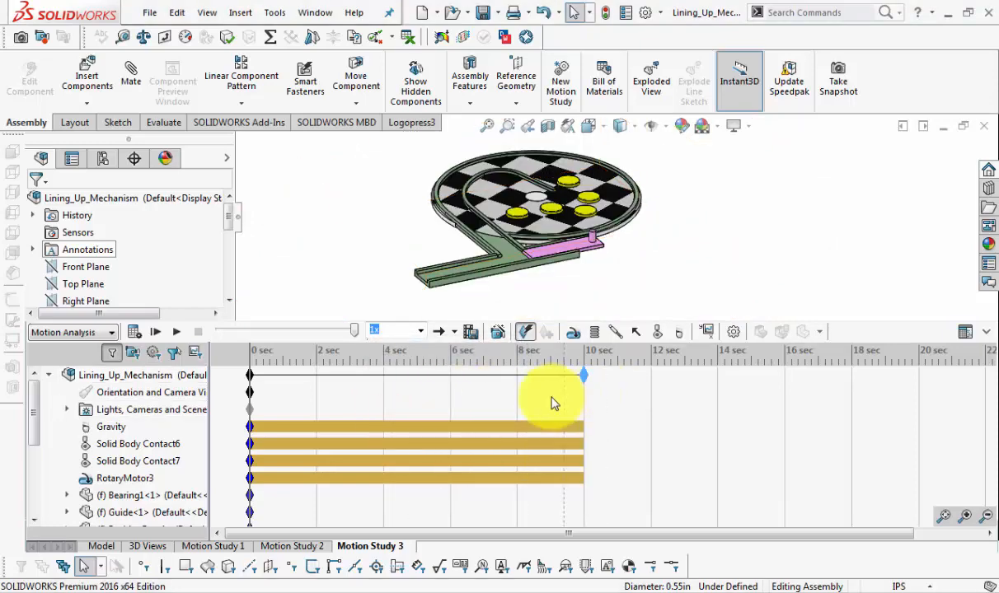
- Play back the motion study with the timeline shown
click(987, 333)
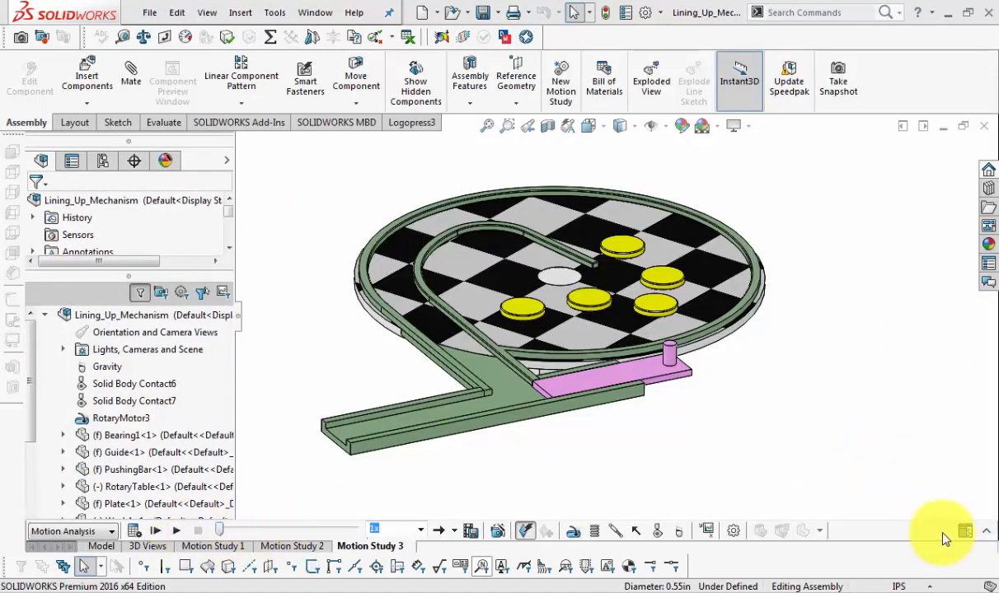
click(965, 531)
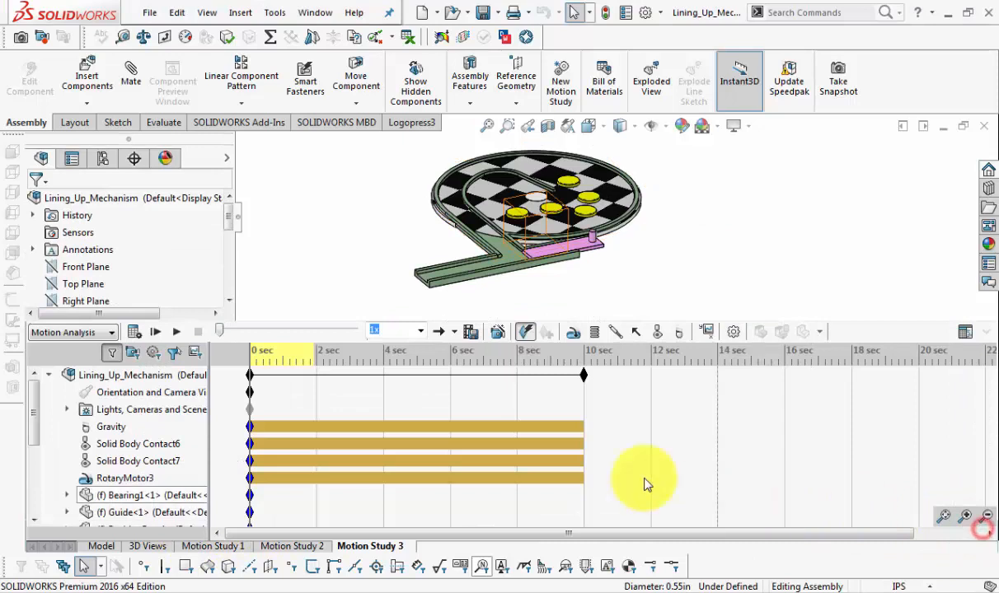
click(176, 331)
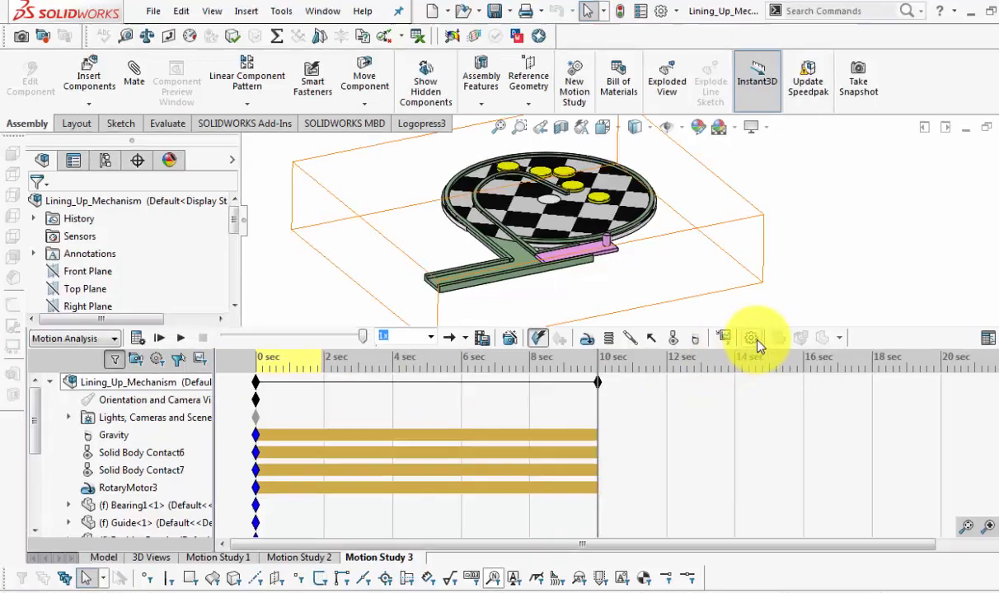
- Enable Use Precise Contact in the Motion Analysis section of the motion study properties
click(751, 338)
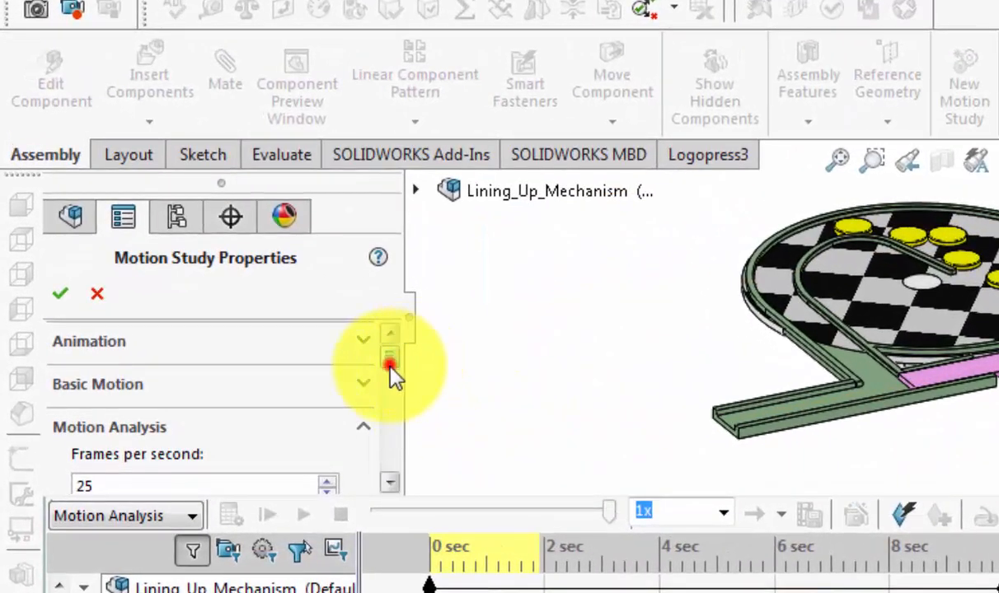
drag(394, 375, 404, 426)
click(160, 370)
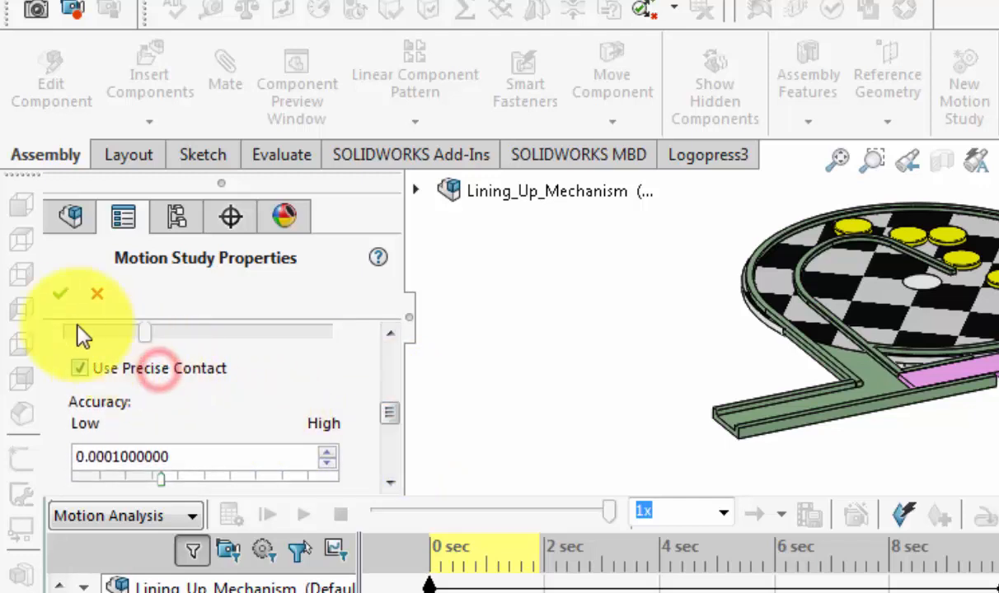
click(60, 293)
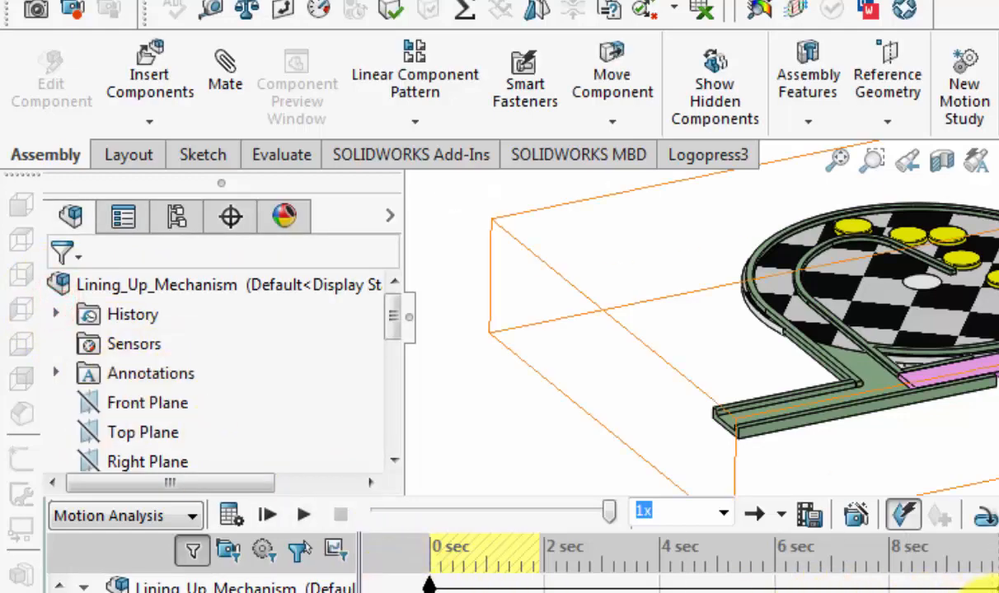
- Move the time bar back to 0 seconds and calculate the motion study, dismissing the Windows color scheme dialog
drag(976, 592, 384, 586)
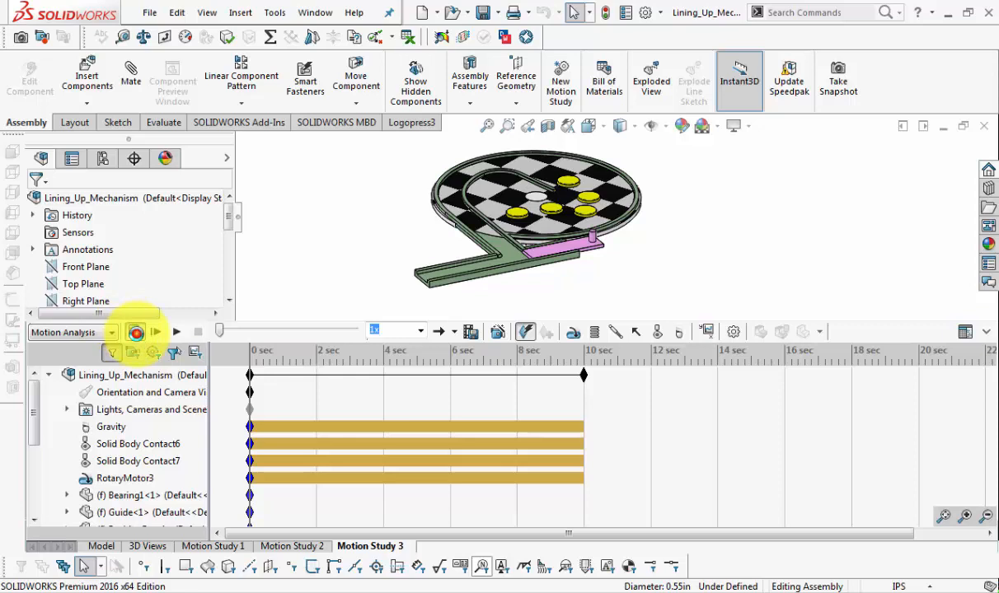
click(136, 332)
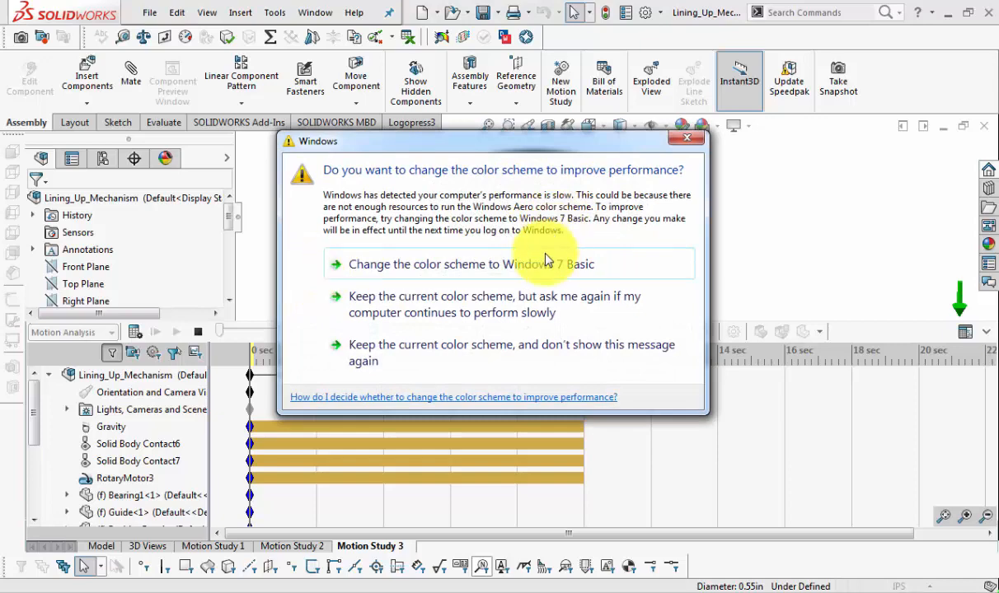
click(685, 138)
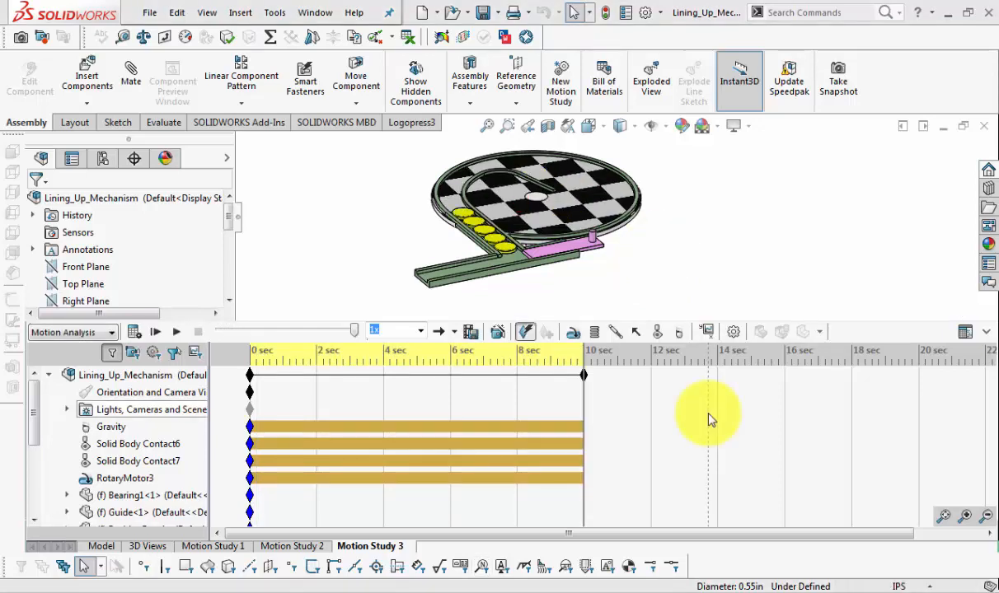
- Collapse the timeline and play the calculated simulation of the discs lining up
click(309, 373)
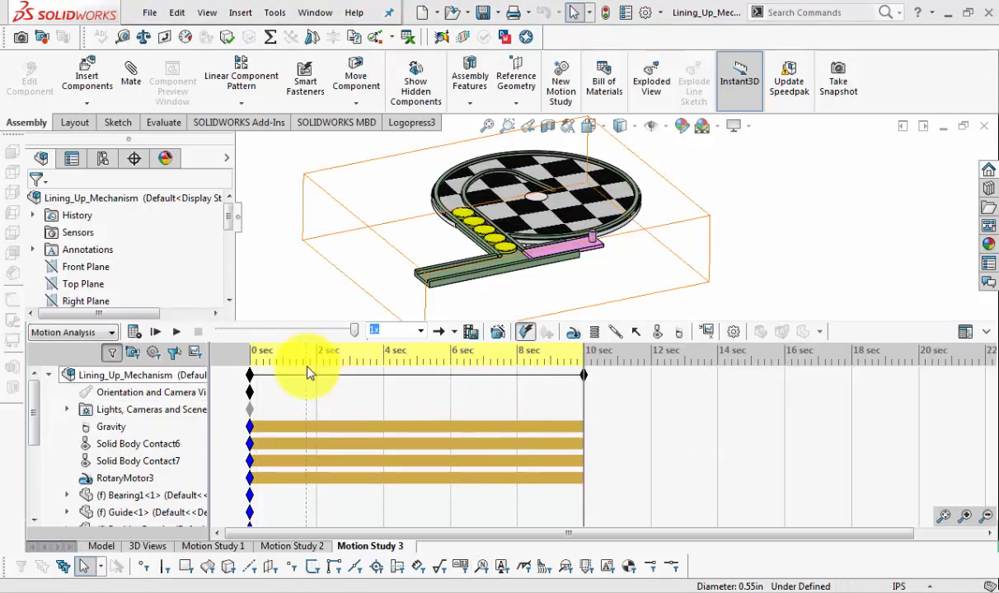
click(988, 332)
click(175, 531)
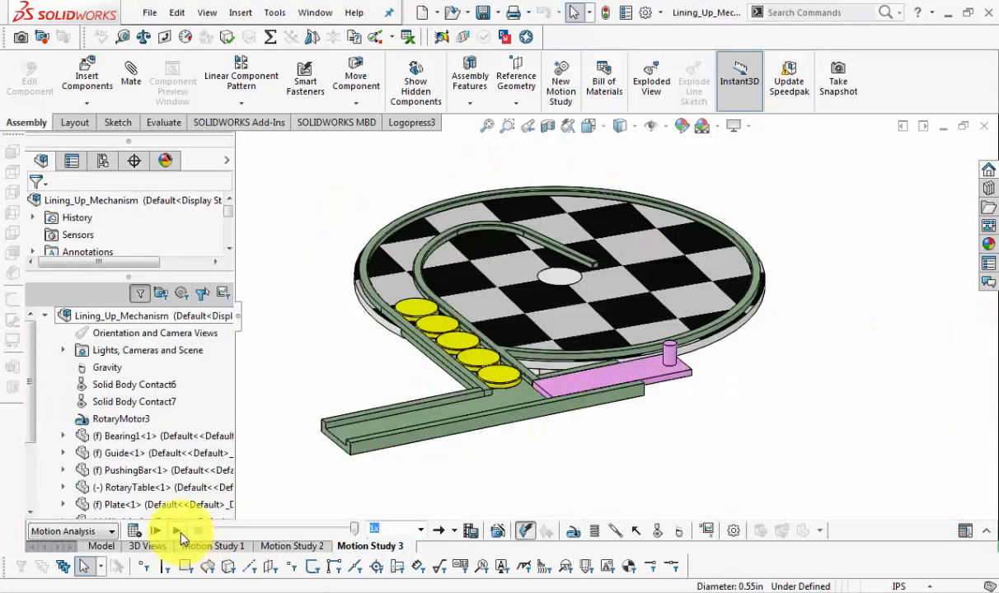